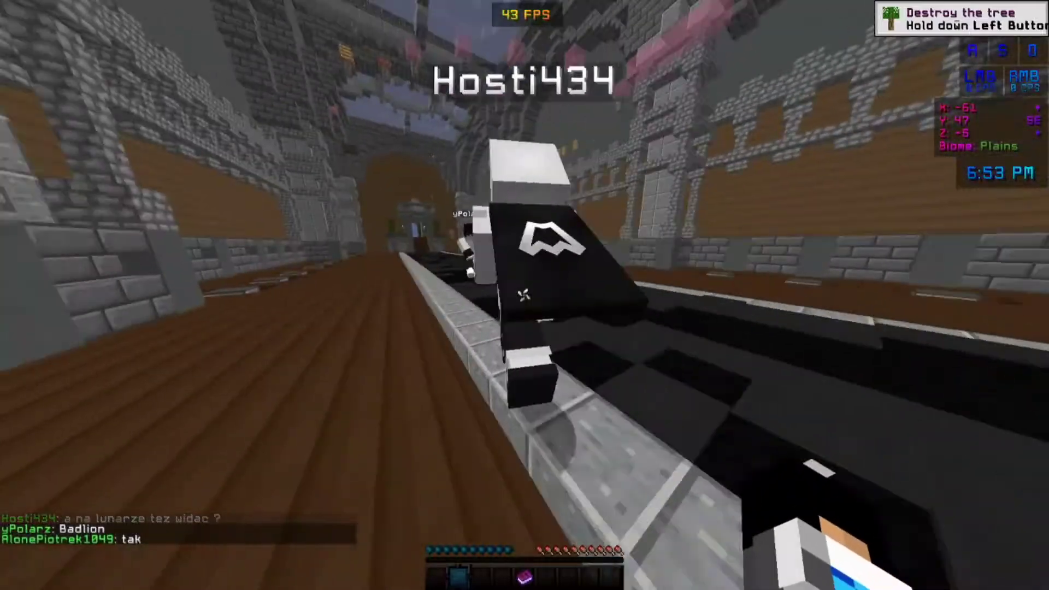
Step: Run down the castle hall in third-person back view, showing the black Mantle cape
key(w)
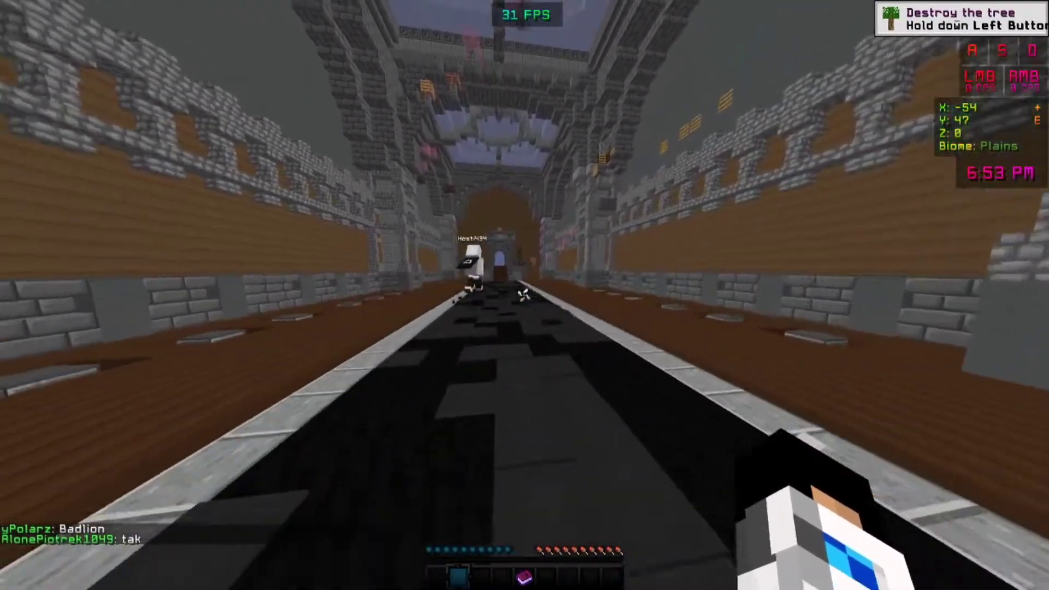
key(F5)
key(d)
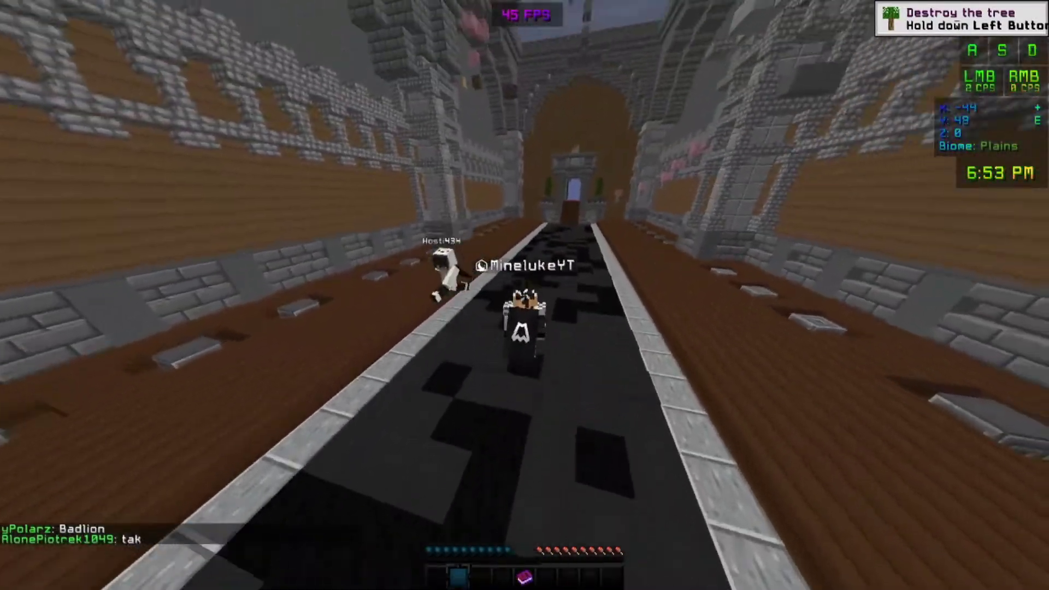
click(524, 295)
click(524, 295)
key(d)
key(space)
key(w)
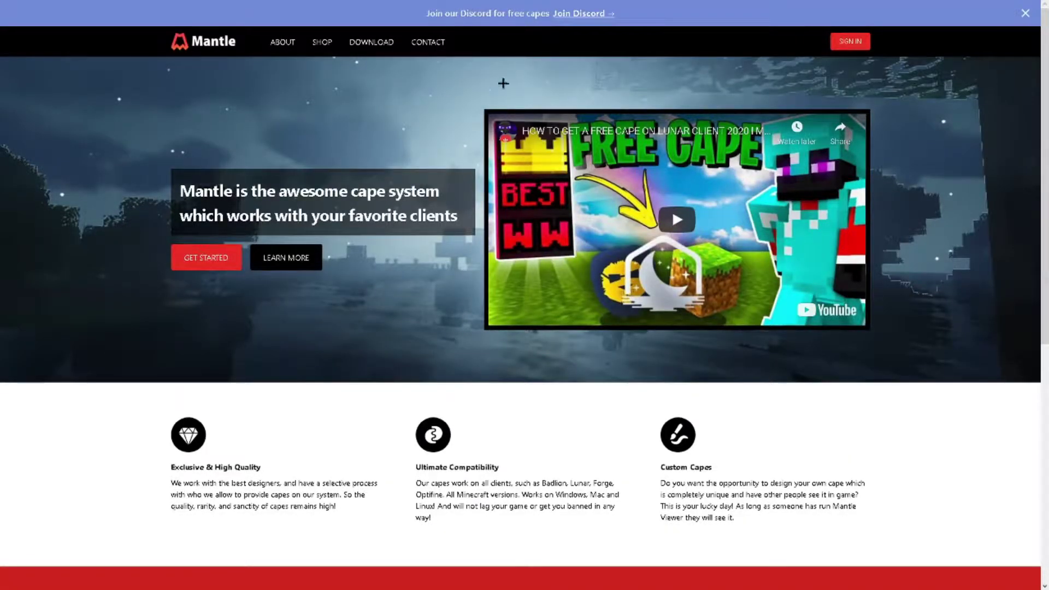
Step: Sign in to mantle.gg with a Google account
click(850, 42)
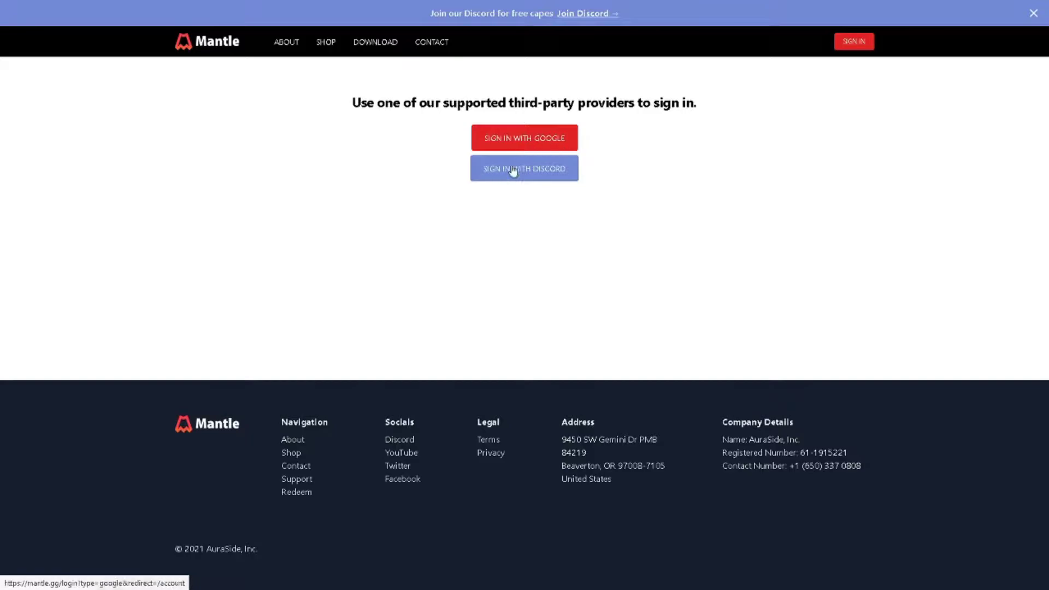
click(556, 143)
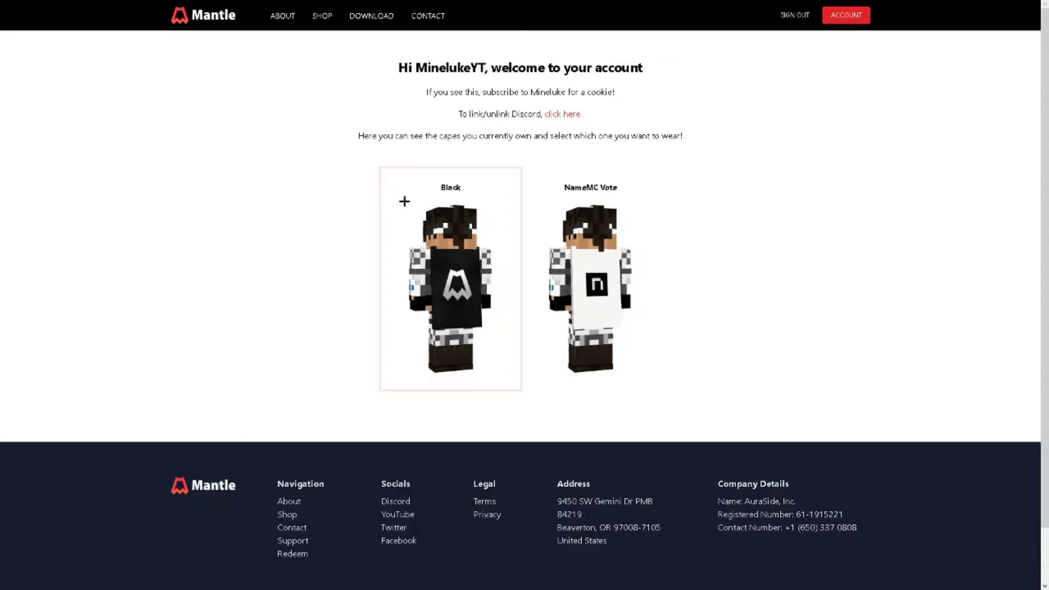
drag(360, 133, 705, 131)
click(705, 132)
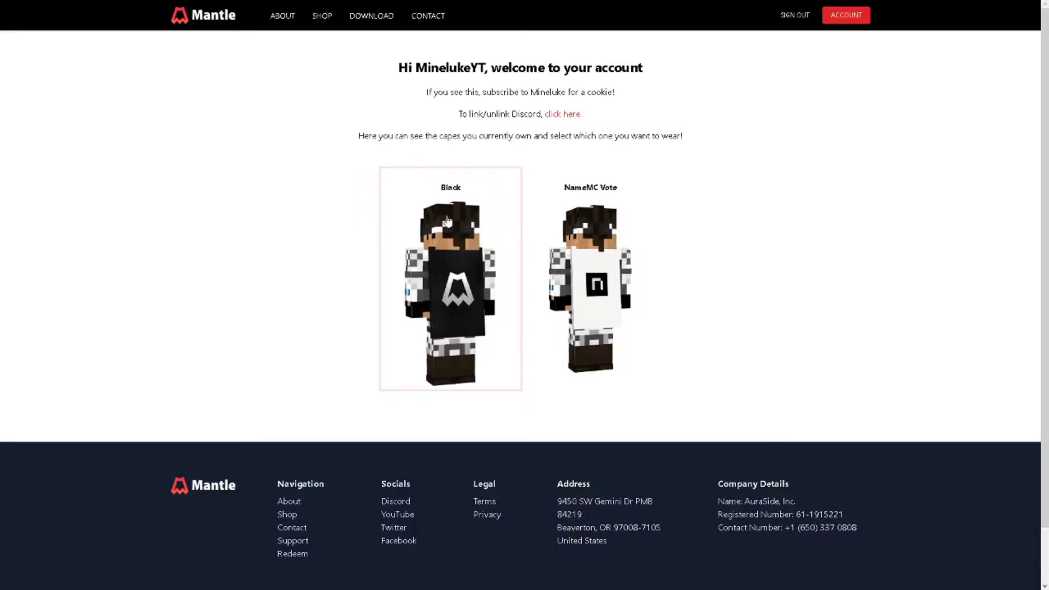
double_click(447, 186)
click(558, 162)
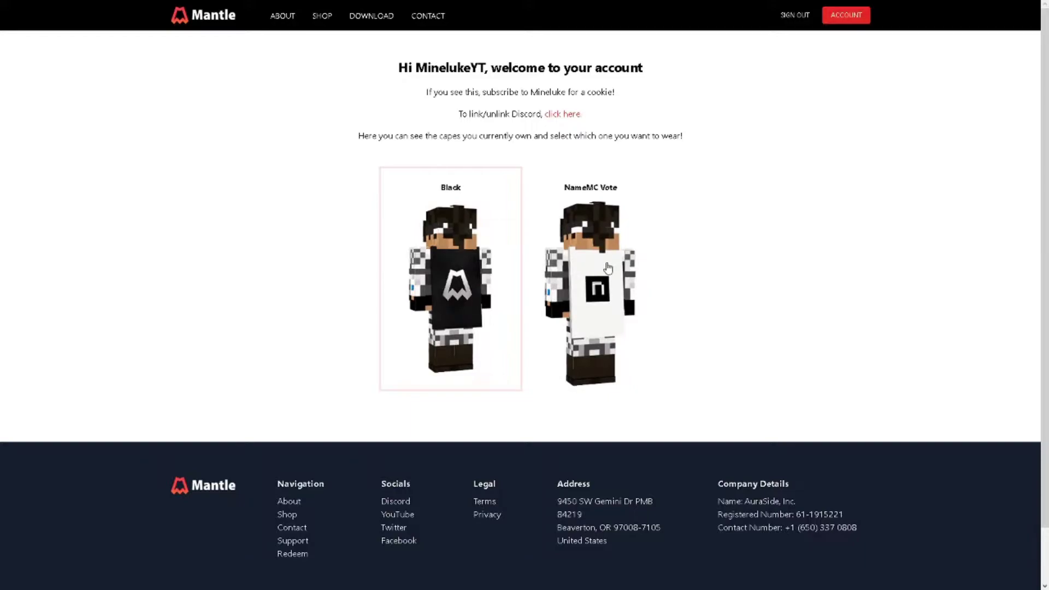
click(600, 275)
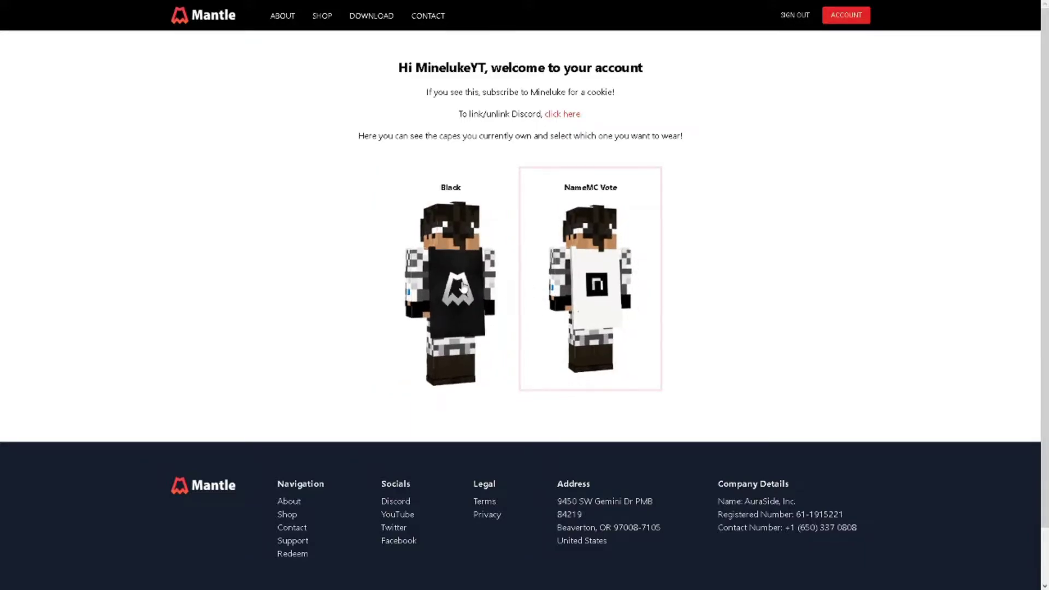
click(471, 326)
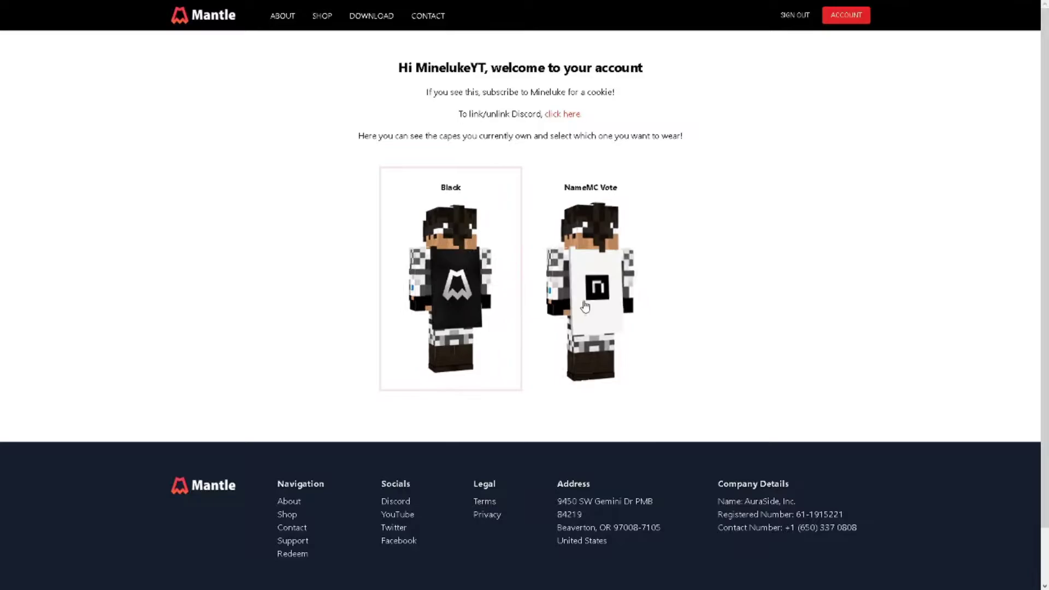
Step: In the cape shop, filter to Basic capes and view the Cyber Mantle cape
click(327, 16)
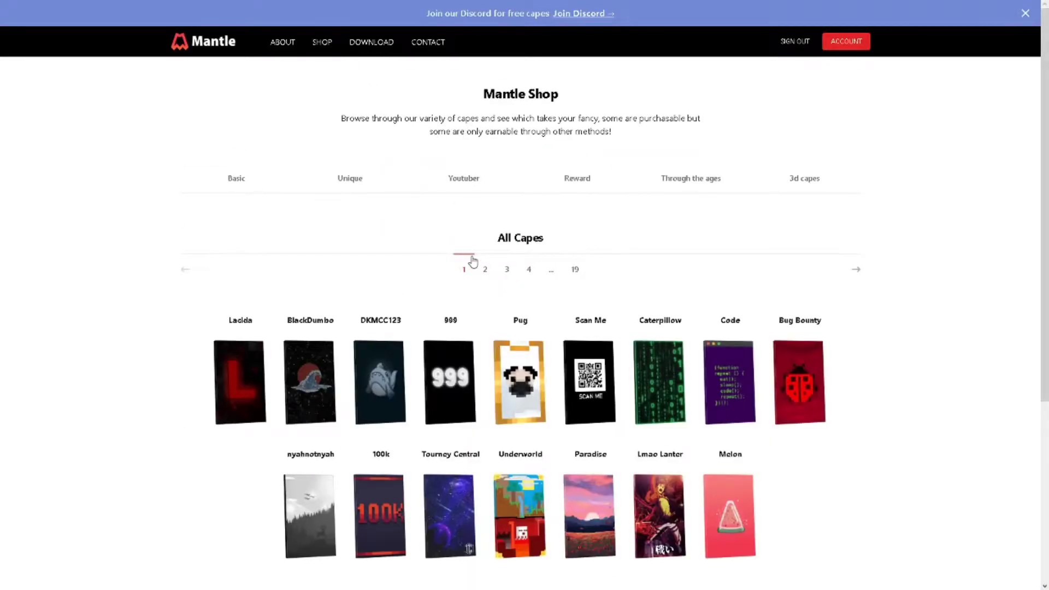
scroll(474, 260, down, 3)
scroll(470, 260, up, 3)
click(239, 176)
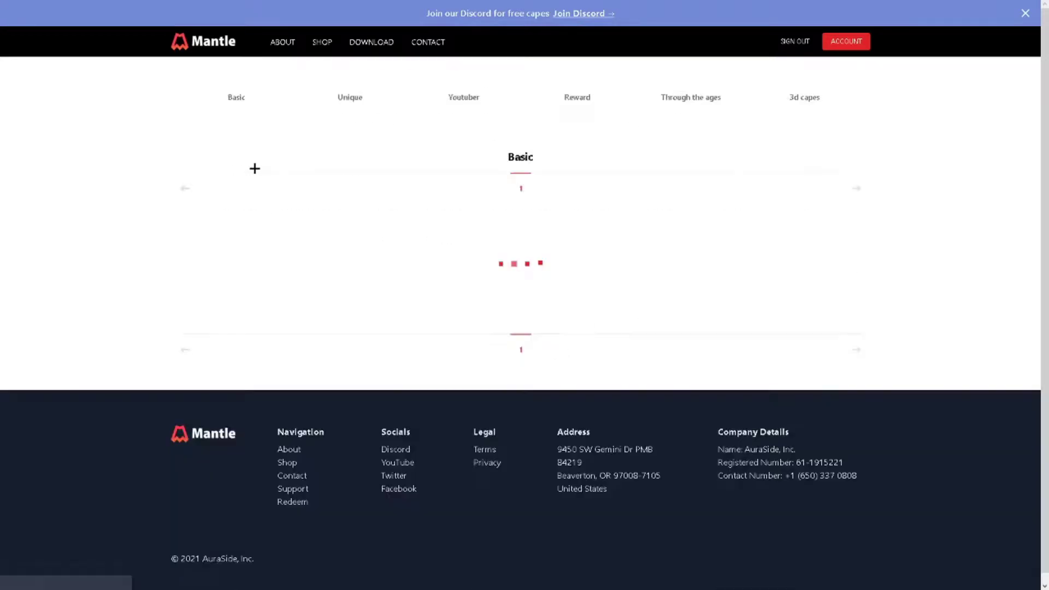
click(260, 292)
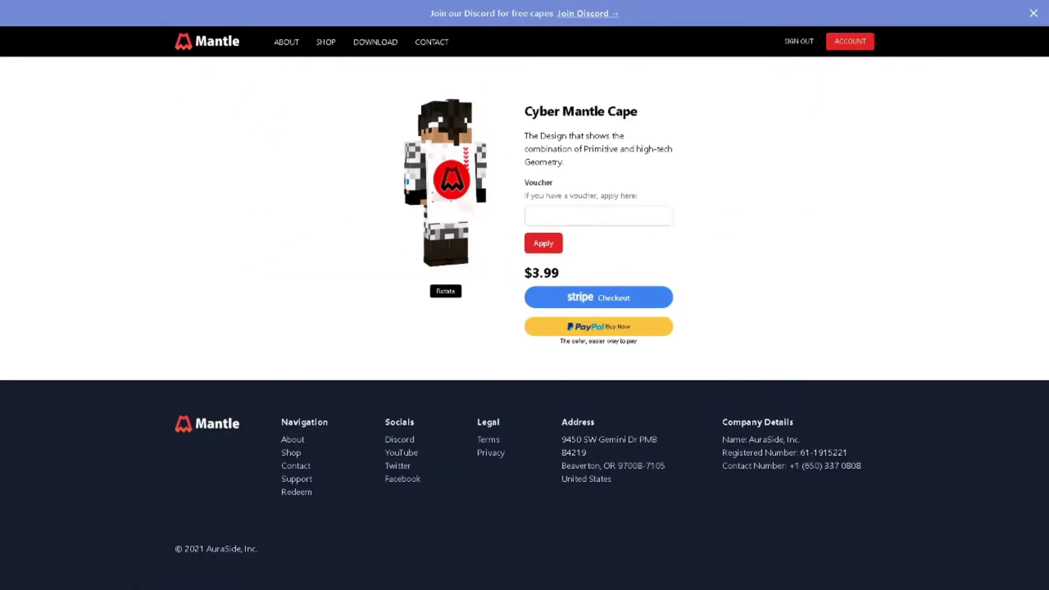
Step: Back in the shop, filter to Reward capes and view the YouTube cape's details
click(332, 44)
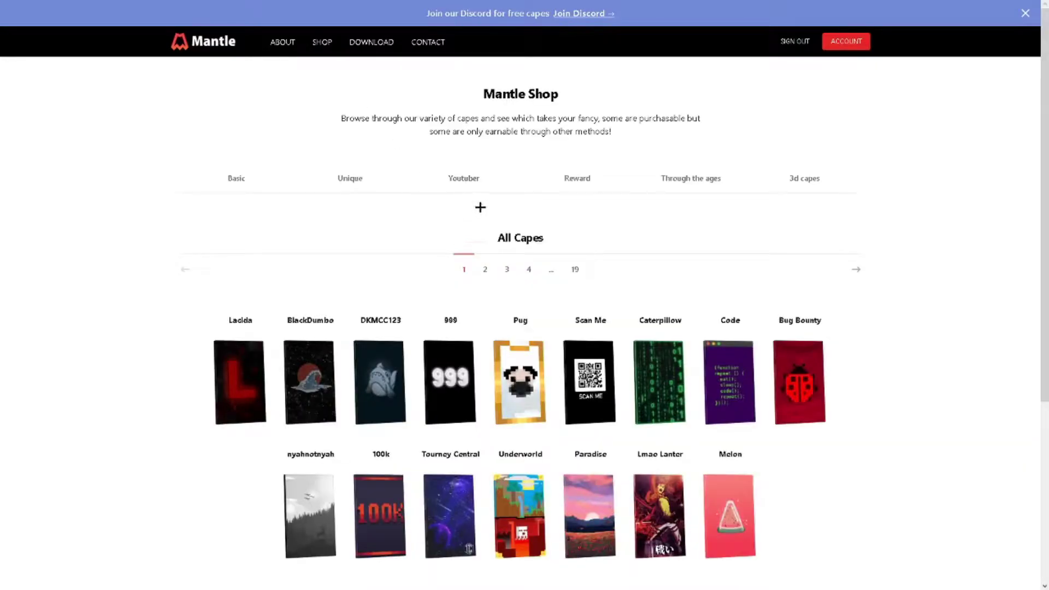
click(580, 182)
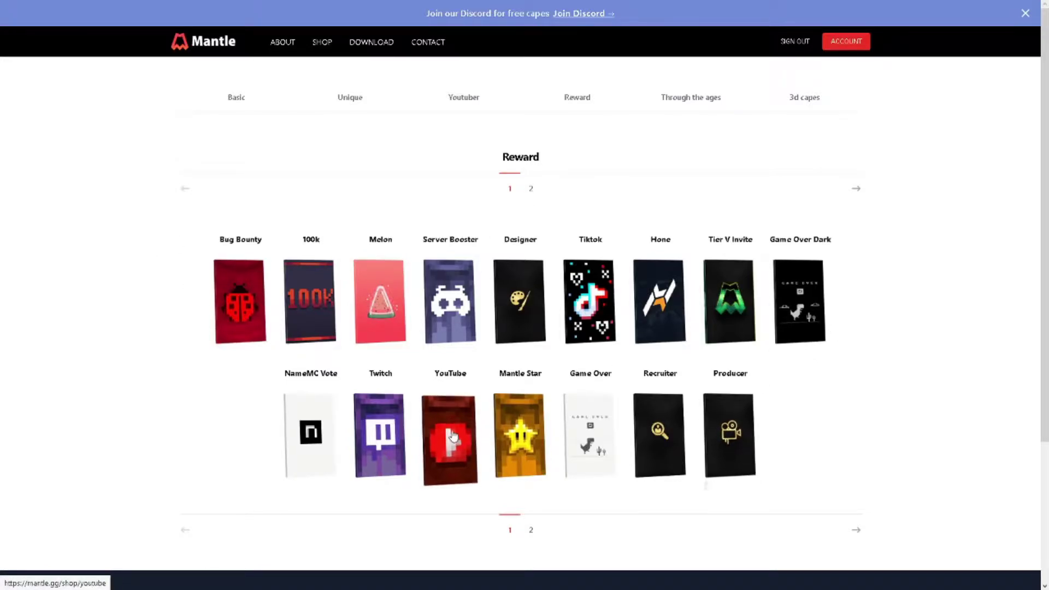
click(452, 435)
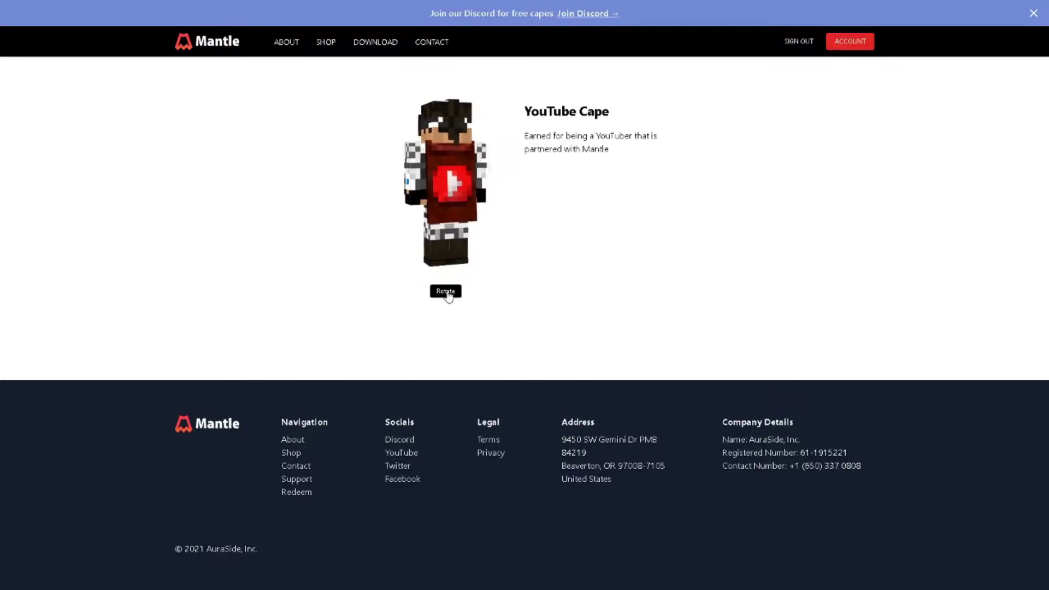
scroll(445, 180, up, 2)
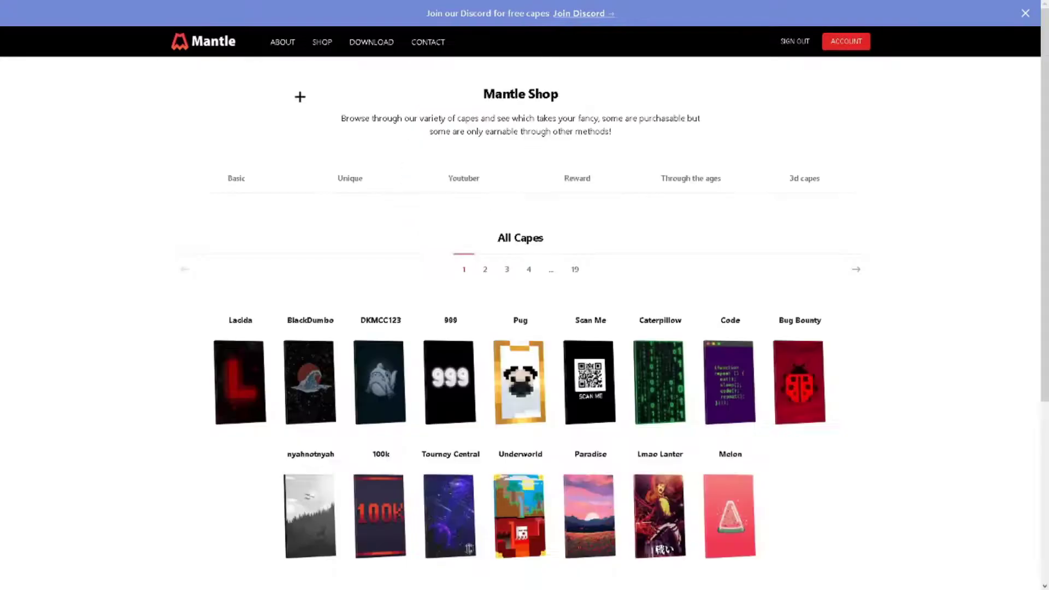
Step: View the Scan Me cape's product page, then return to the shop listing
click(585, 355)
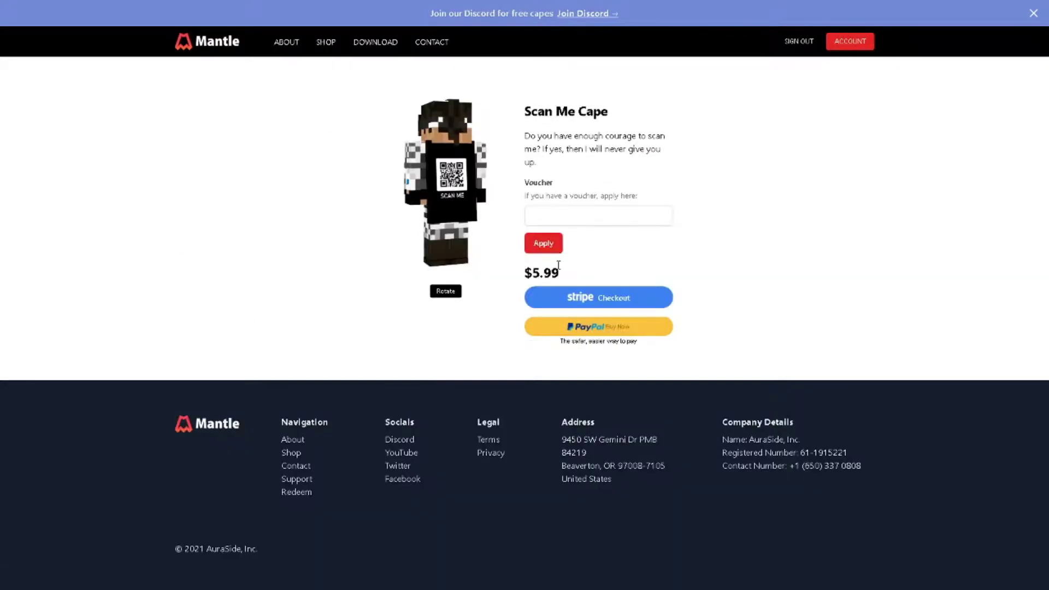
scroll(455, 203, up, 2)
scroll(472, 169, down, 2)
scroll(454, 189, up, 2)
key(alt+Left)
scroll(539, 281, down, 3)
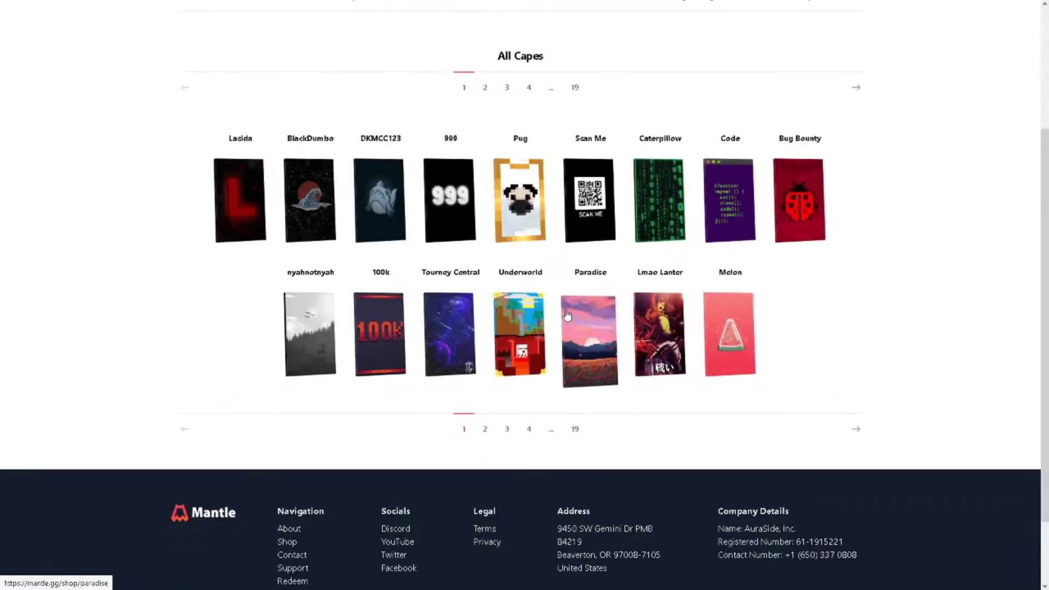
scroll(539, 243, up, 3)
Step: Browse page 2 of Reward capes, viewing the Tier I Invite and Tiktok capes
click(582, 187)
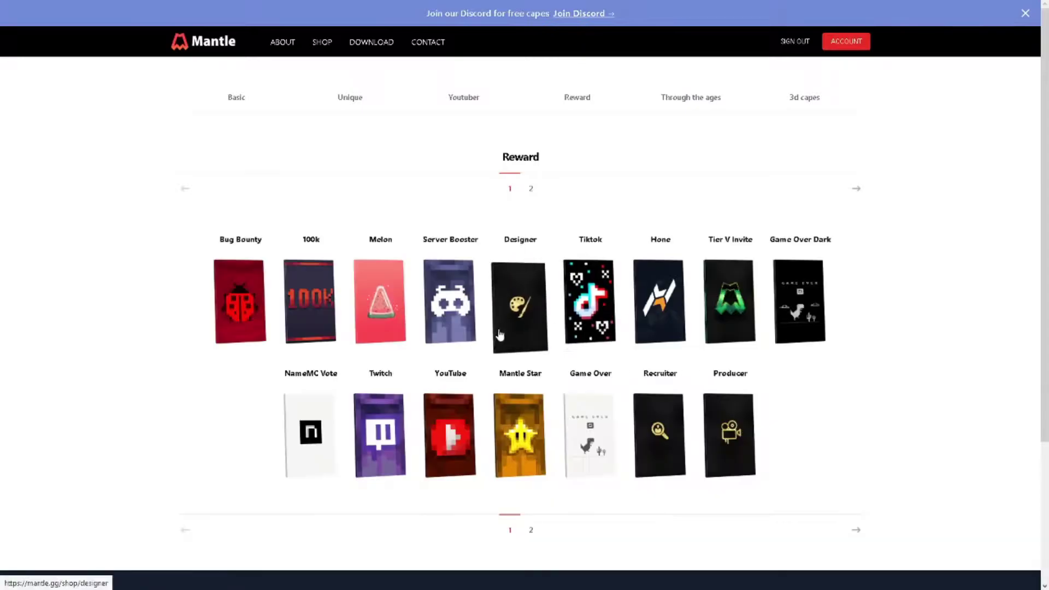
scroll(470, 314, down, 3)
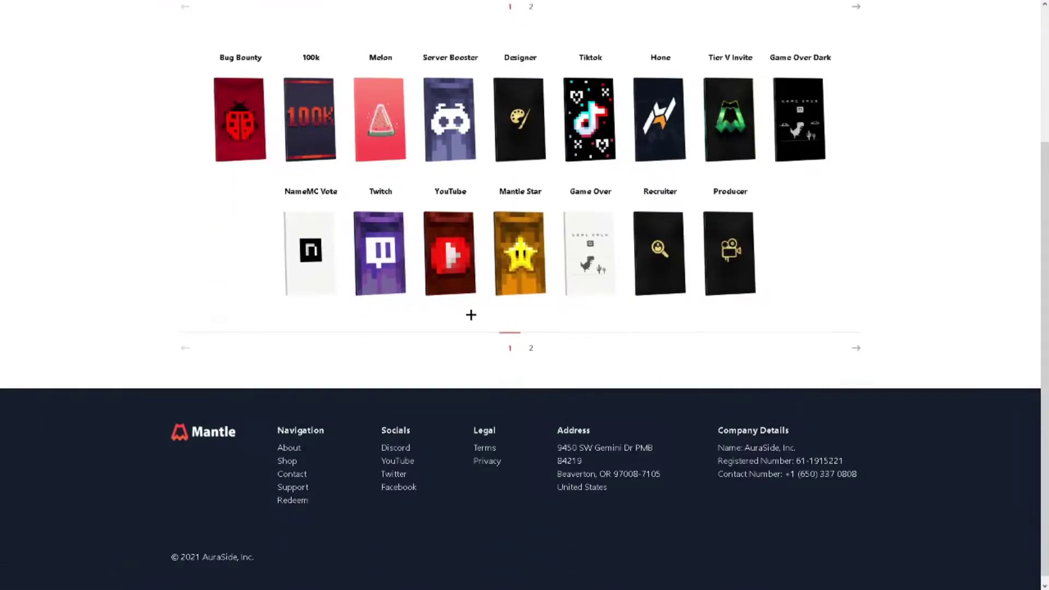
click(531, 349)
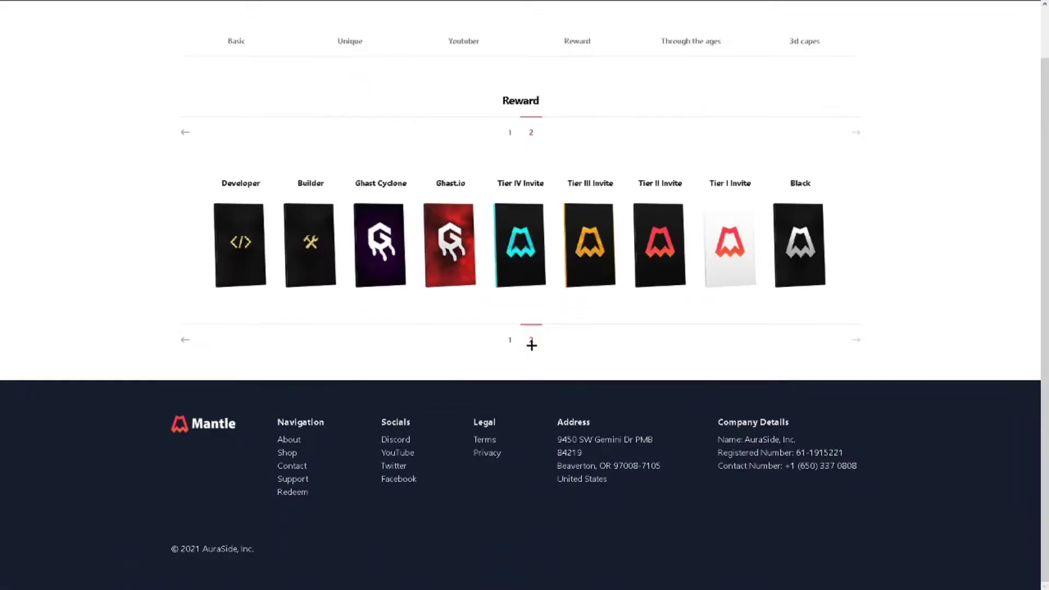
click(729, 251)
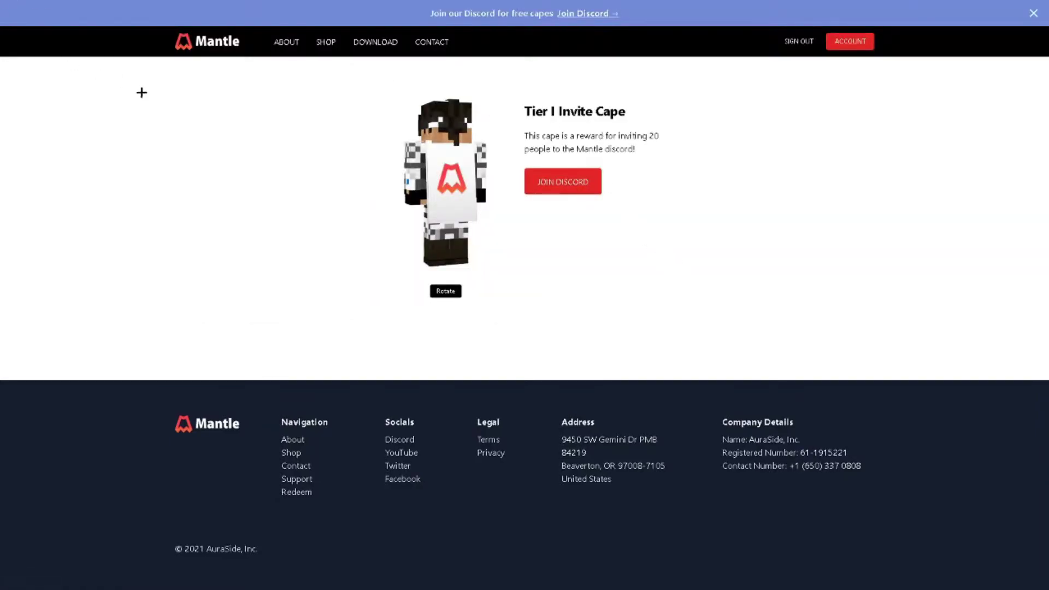
scroll(481, 180, up, 2)
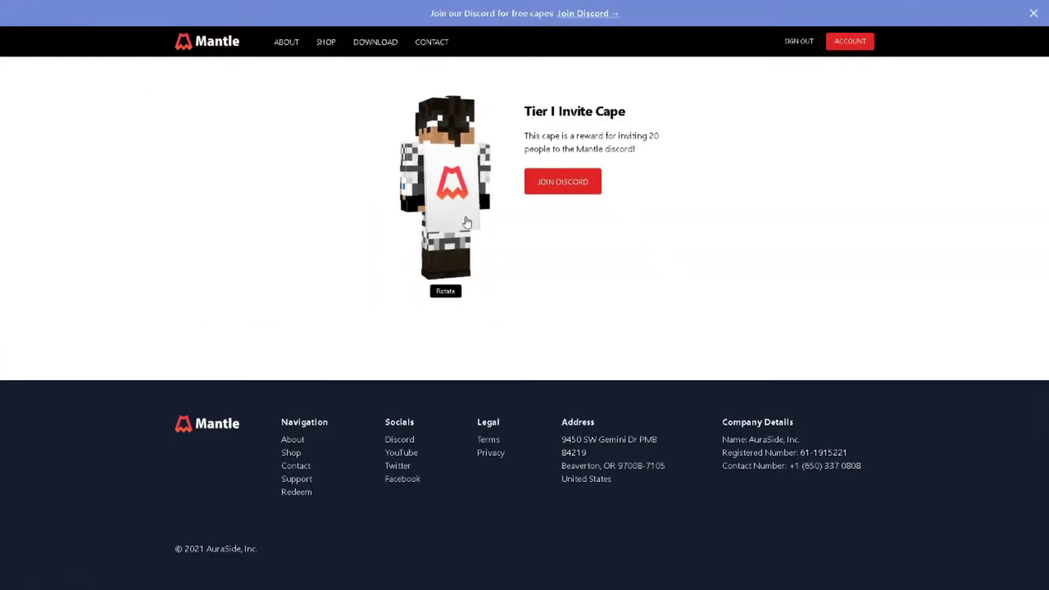
click(325, 42)
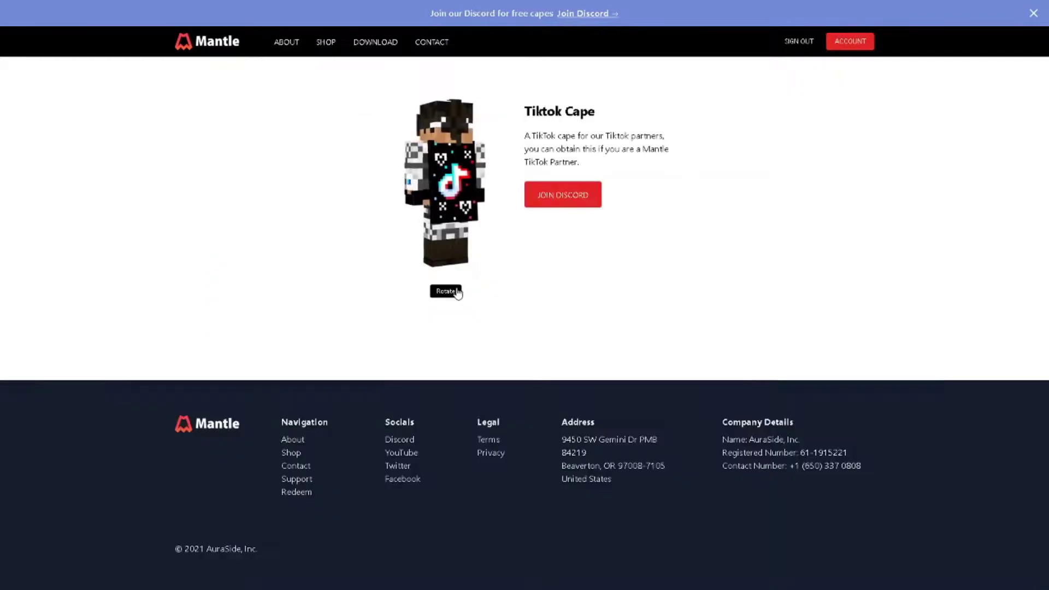
click(458, 293)
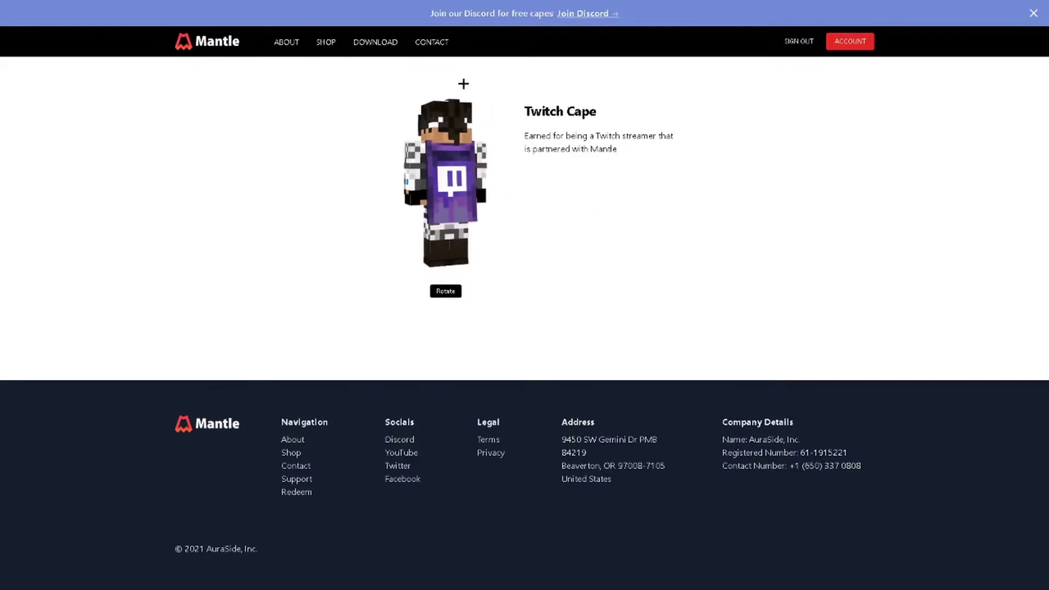
click(322, 42)
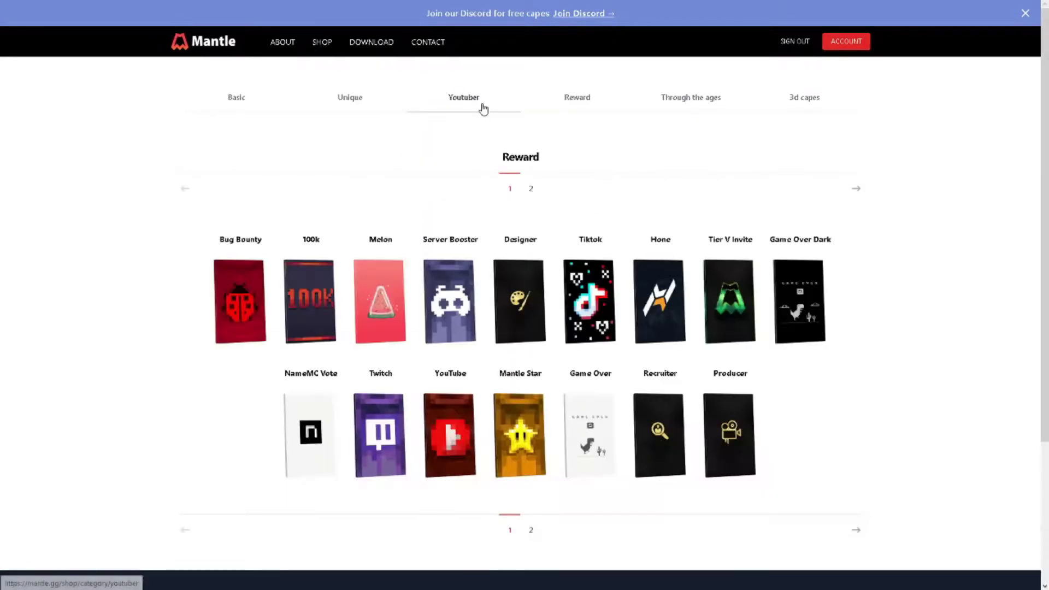
Step: Browse the Youtuber, Unique, Basic, Through the ages and 3d categories, opening the Ghast 3D cape
click(482, 109)
click(369, 96)
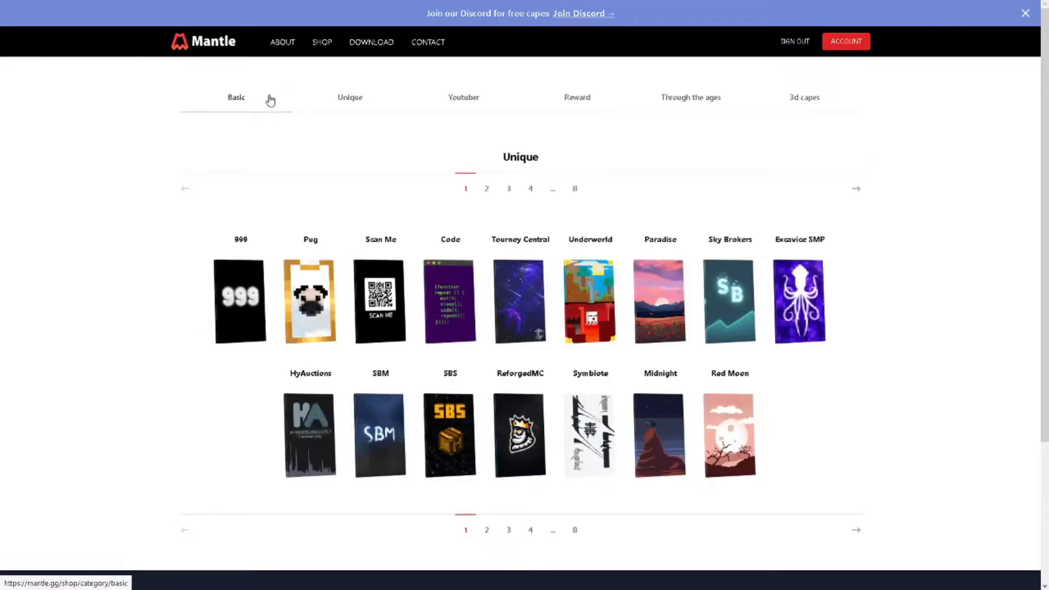
click(268, 98)
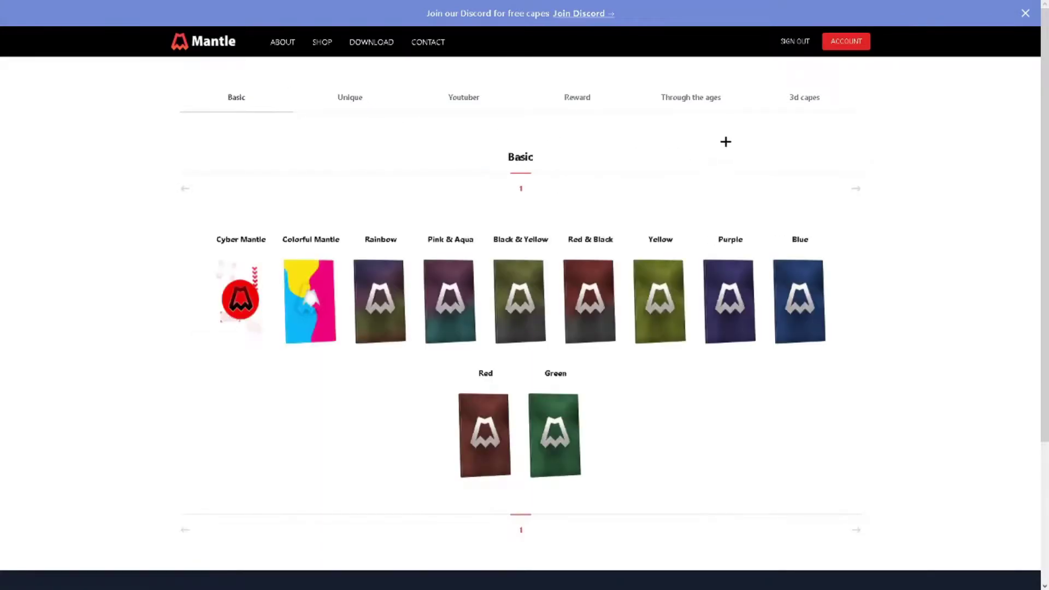
click(702, 111)
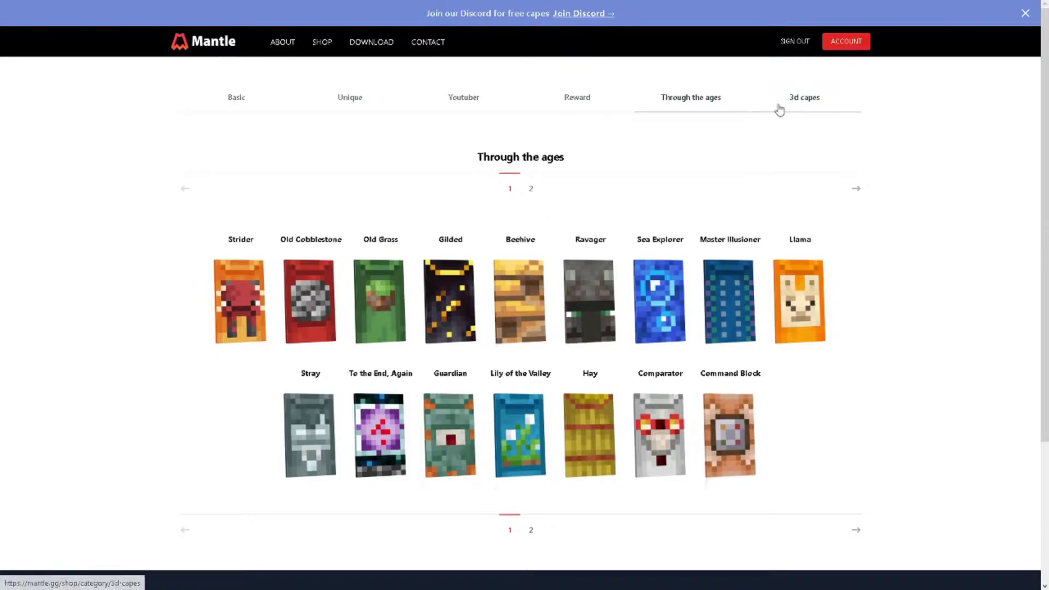
click(779, 109)
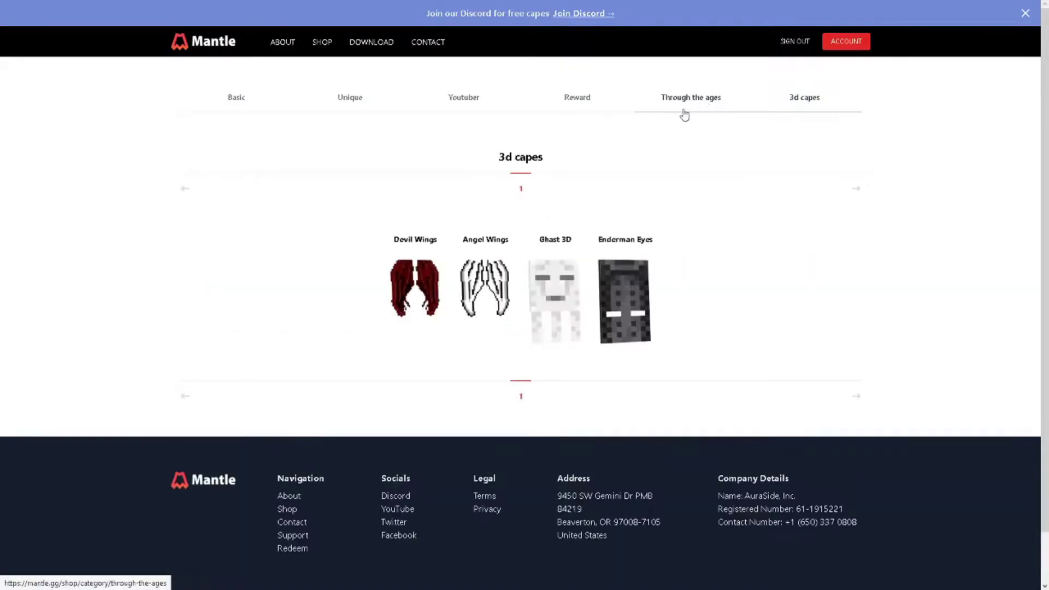
click(555, 301)
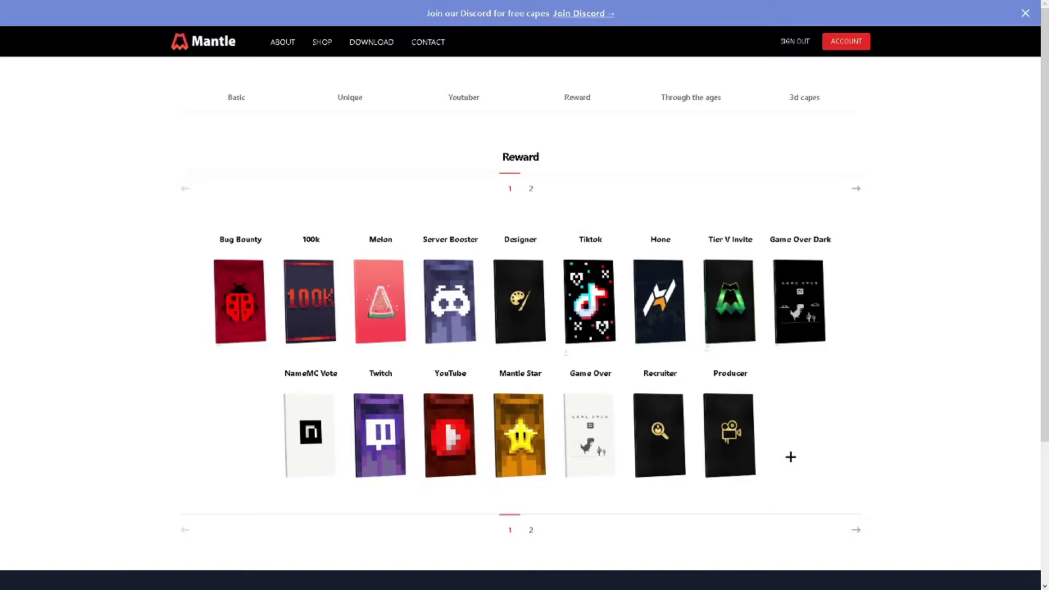
Step: Open the NameMC Vote cape's product page from the Reward list
click(322, 435)
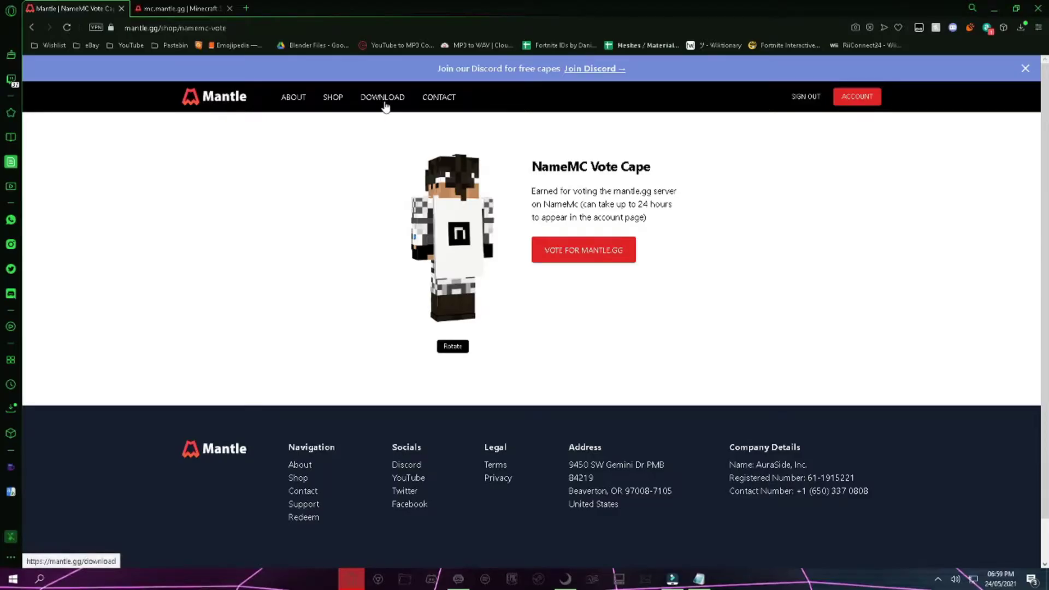
Step: Download Mantle and run the Mantle_Setup file from the browser's downloads
click(383, 98)
key(F11)
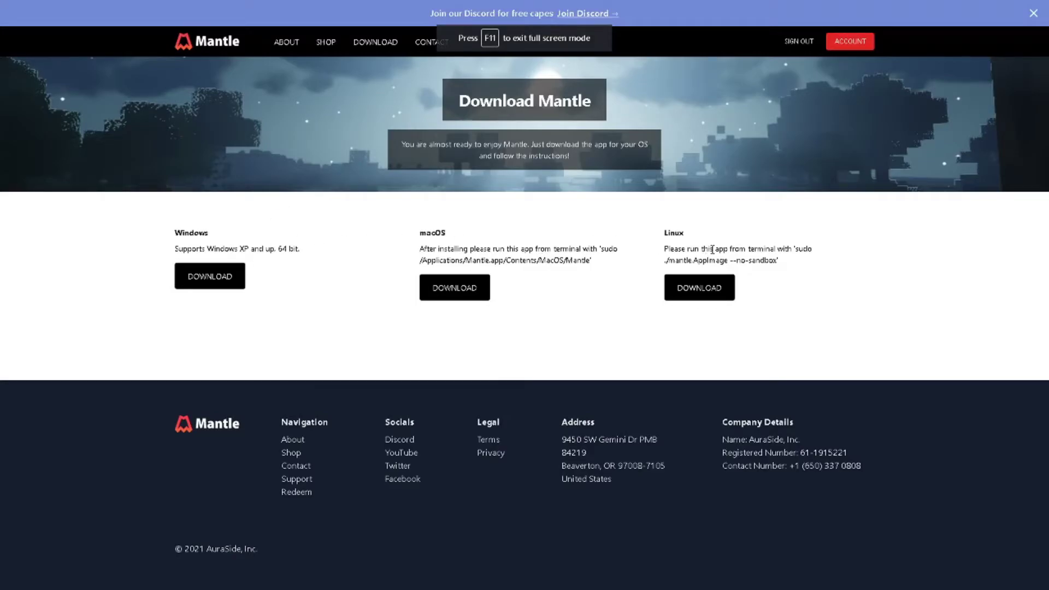
key(F11)
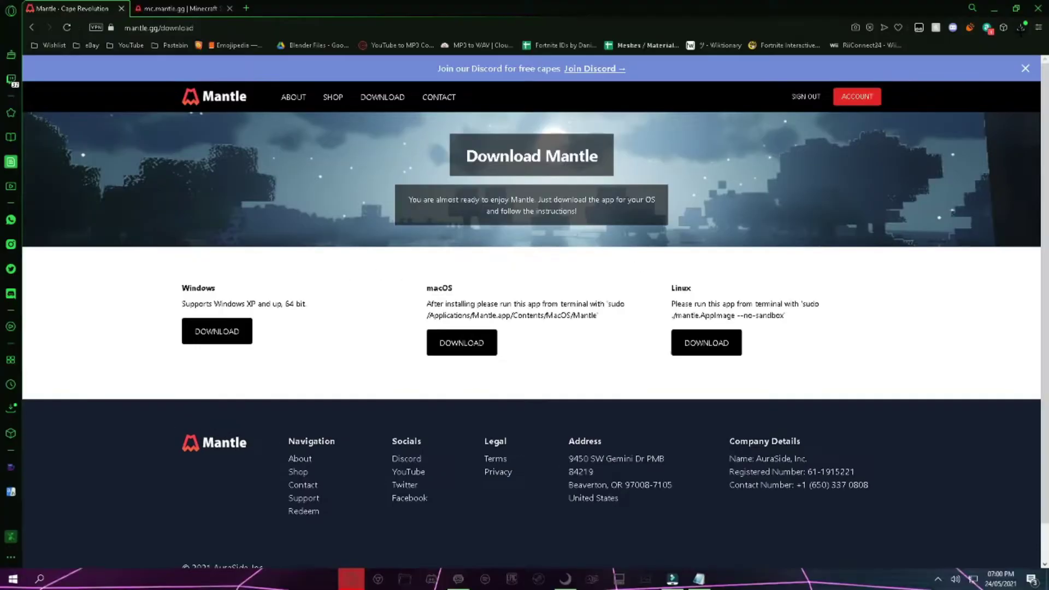
click(1021, 27)
click(940, 98)
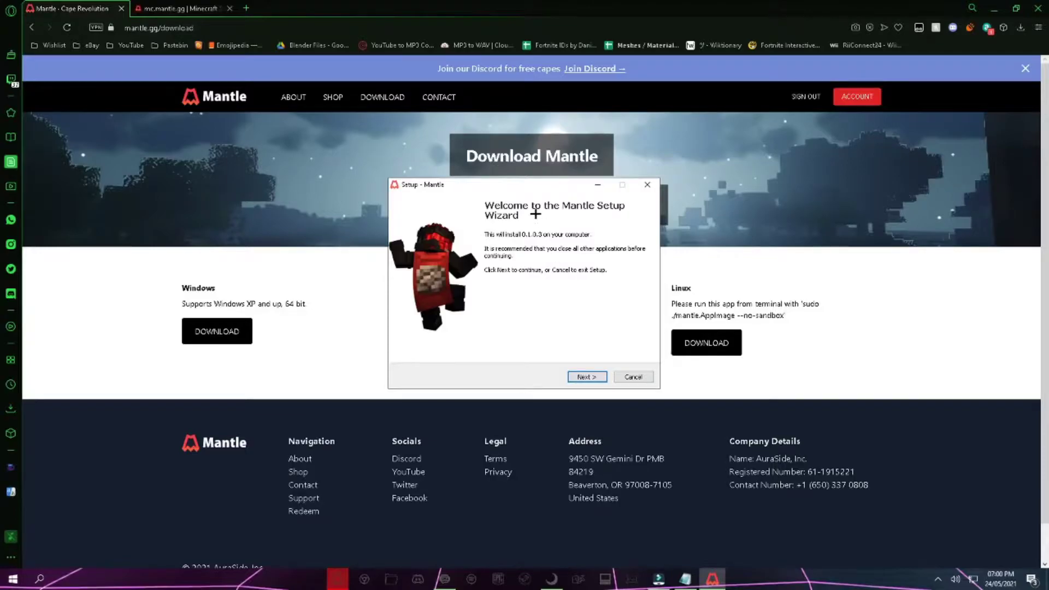
Step: Accept the EULA, install Mantle, and finish setup with Launch Mantle ticked
click(587, 376)
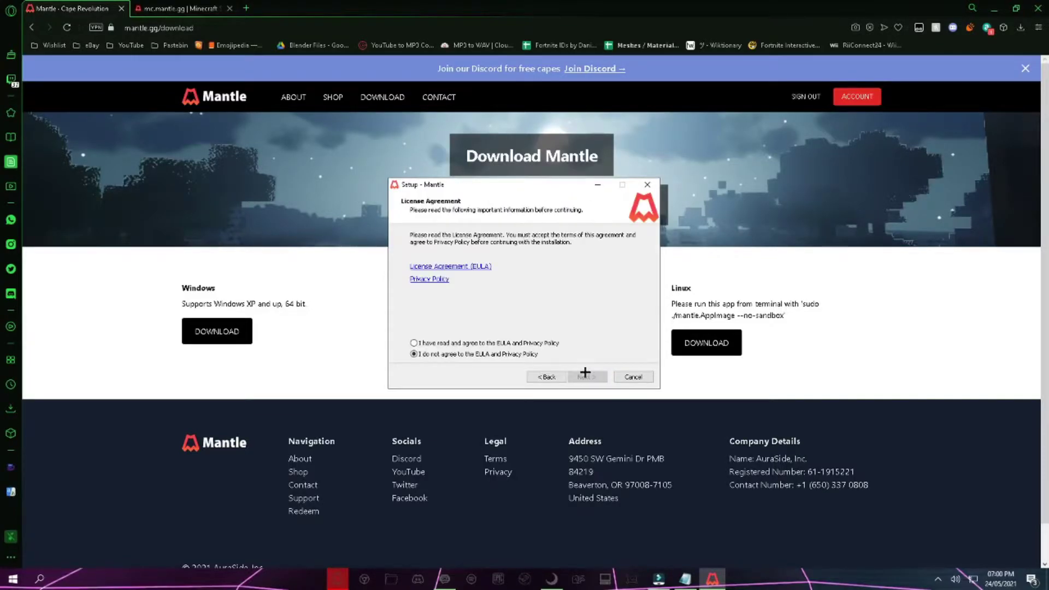
click(460, 344)
click(587, 376)
click(590, 376)
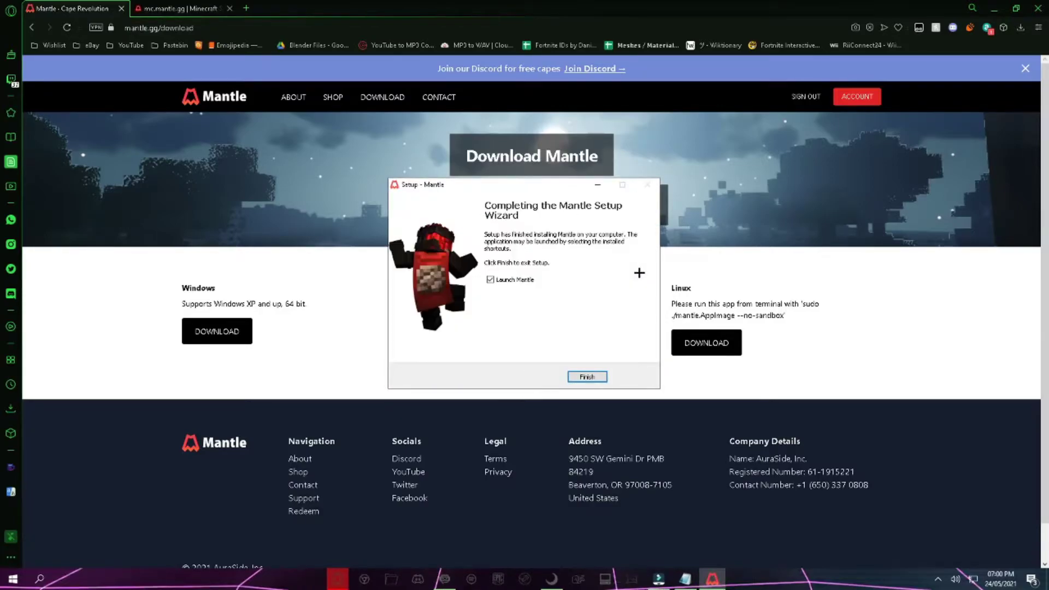
click(595, 373)
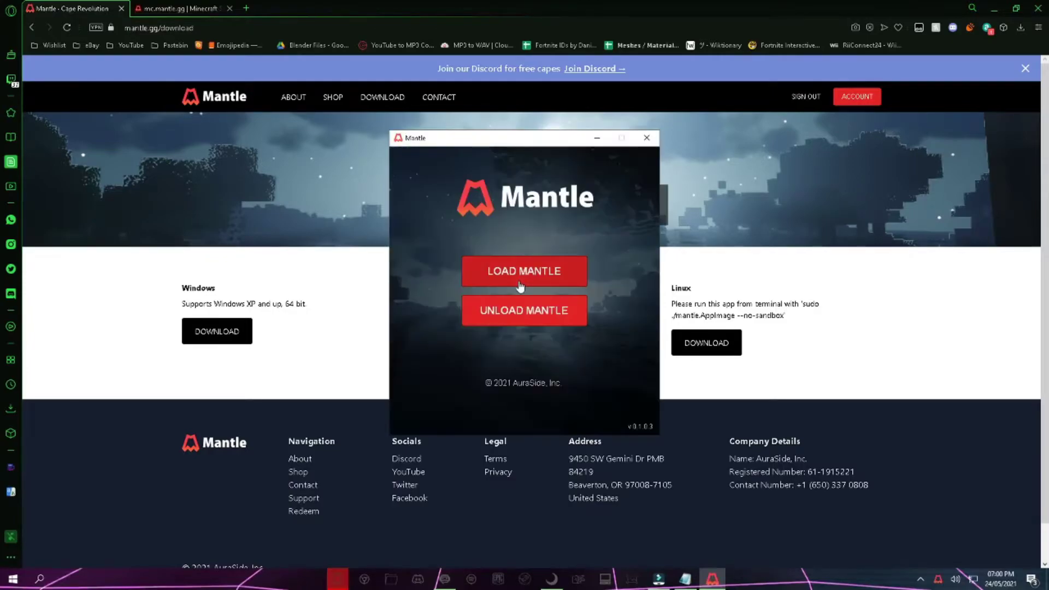
Step: Launch Minecraft 1.16 from the Lunar Client launcher, keeping the Mantle window beside it
mouse_move(506, 141)
mouse_down()
mouse_move(516, 153)
mouse_move(503, 146)
mouse_up()
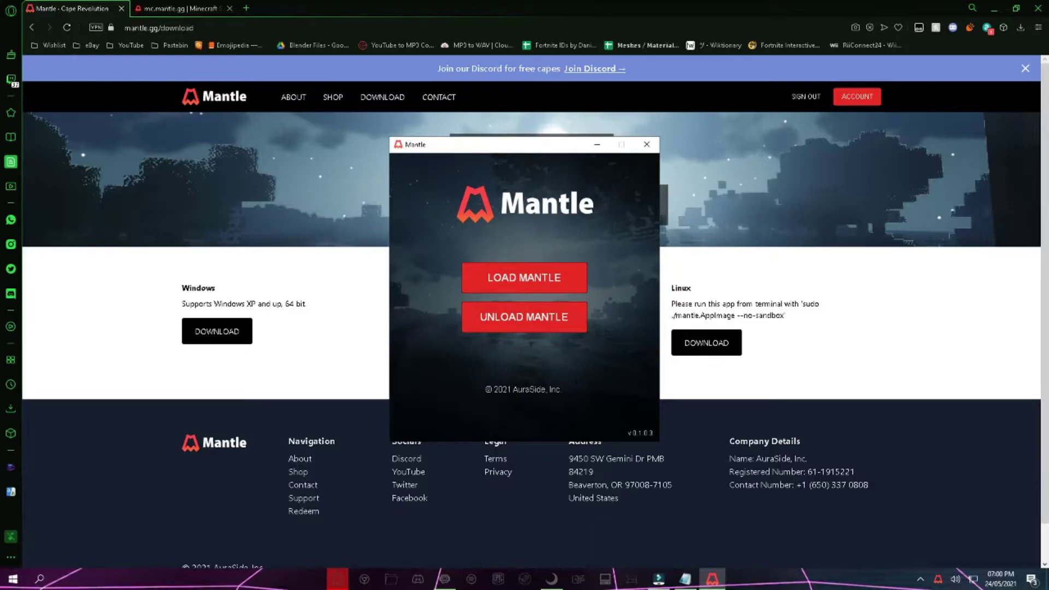
click(552, 579)
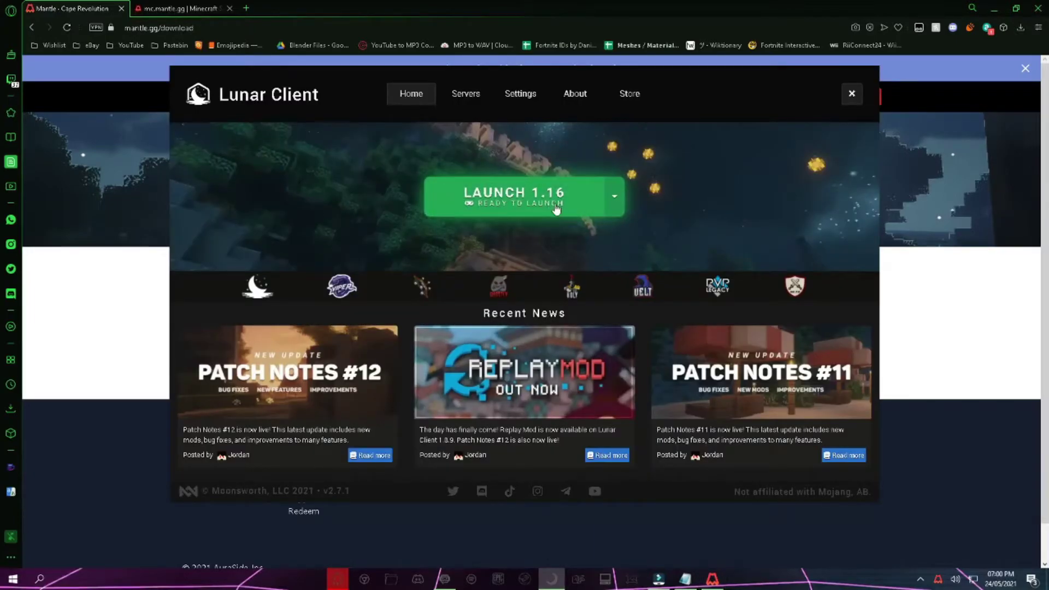
click(534, 200)
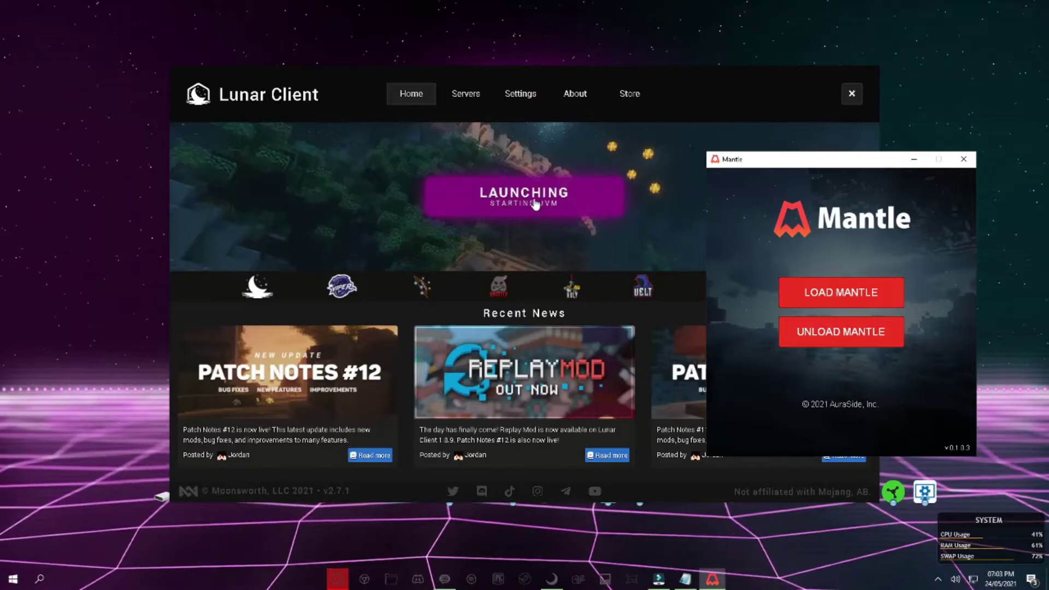
drag(816, 161, 831, 139)
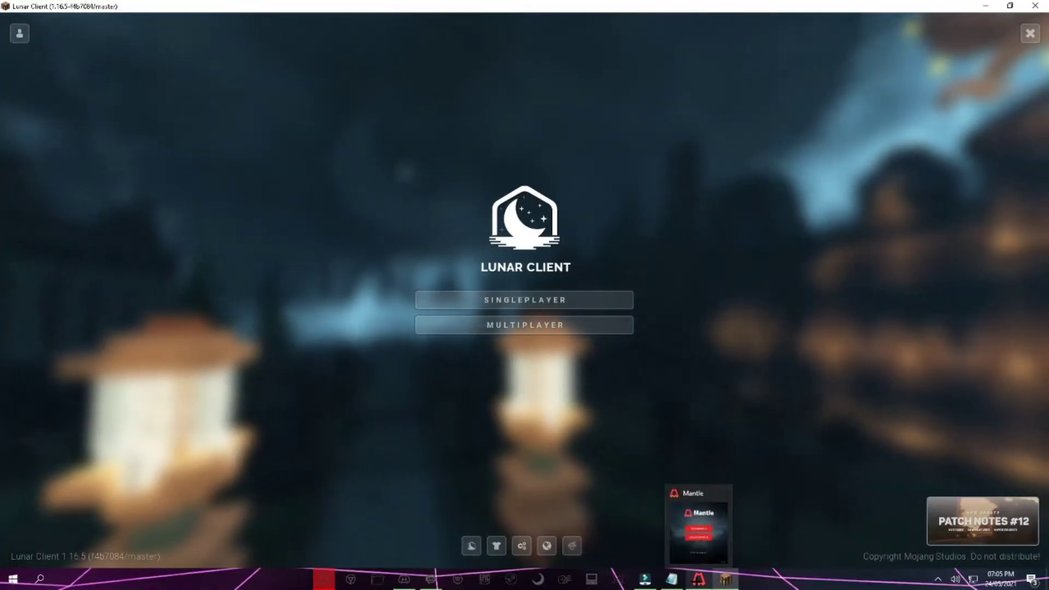
Step: With the Mantle window moved aside, close the game and relaunch Lunar Client 1.16
click(699, 579)
drag(539, 122, 796, 127)
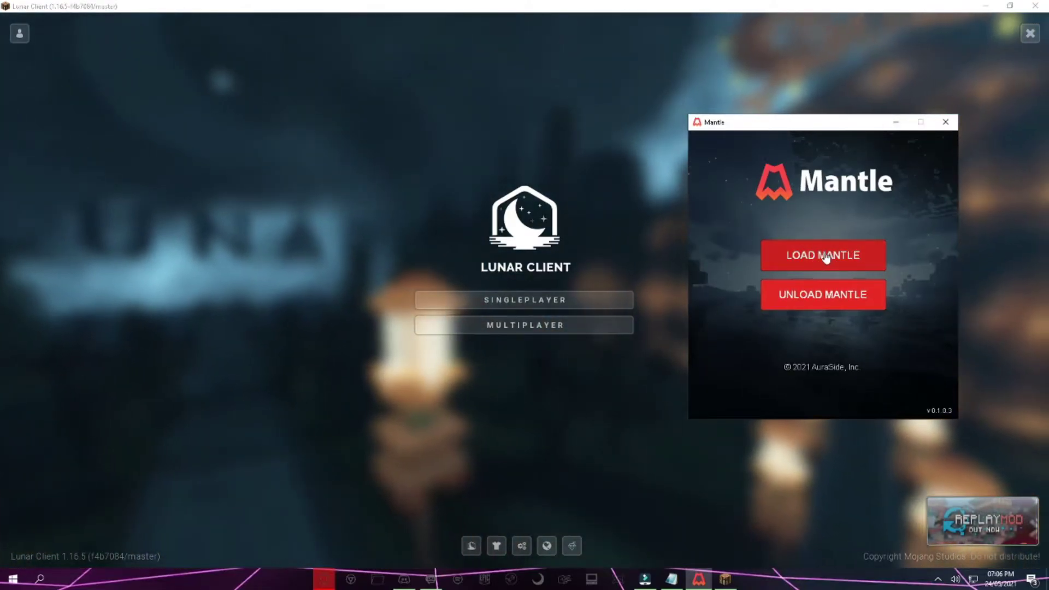
click(1031, 33)
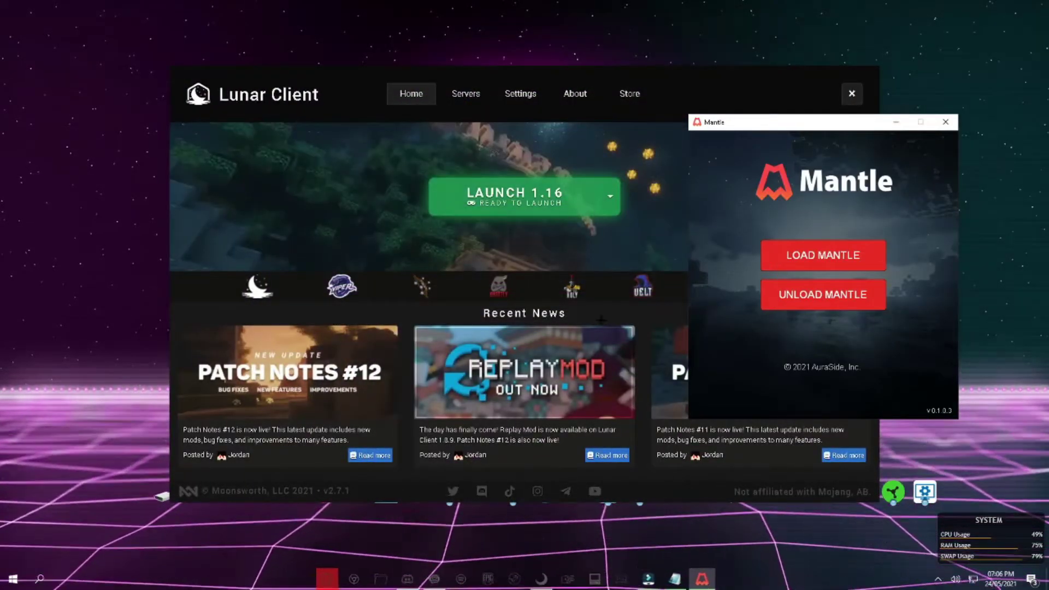
click(514, 196)
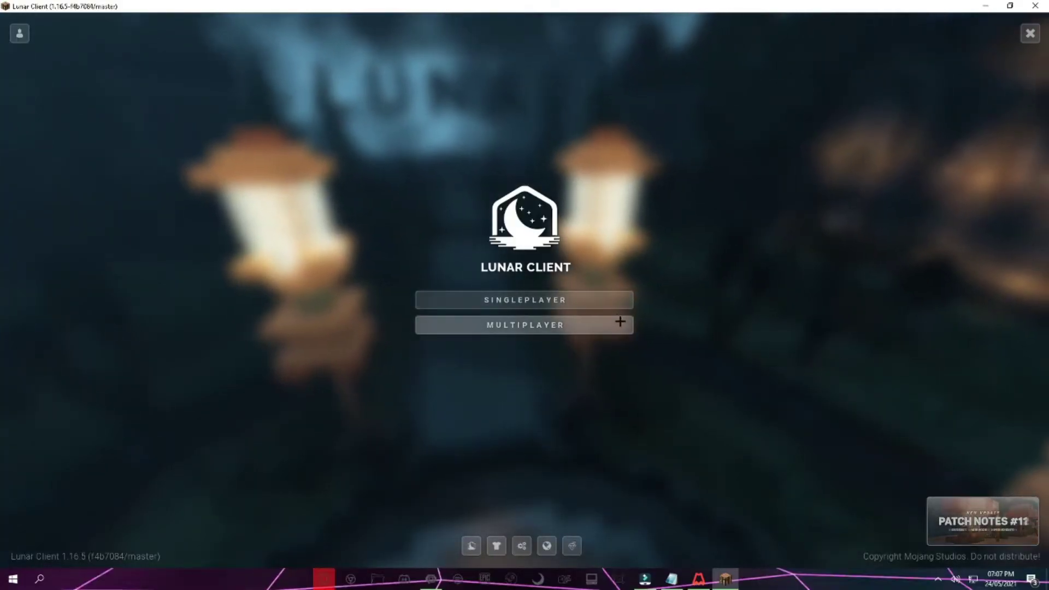
Step: Connect to the Mantle server from the multiplayer server list
click(608, 323)
scroll(607, 324, down, 5)
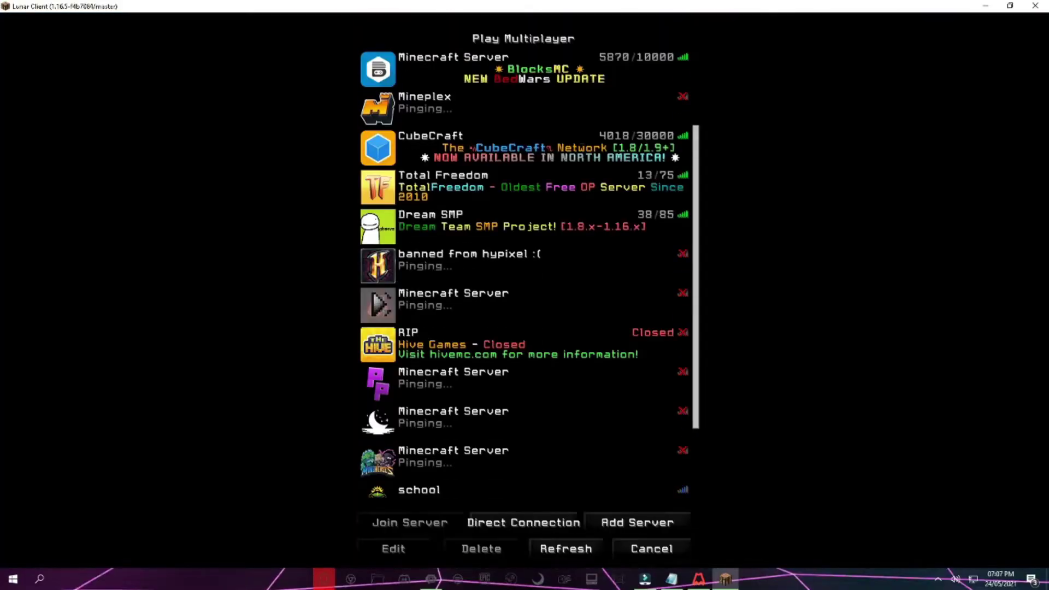
double_click(472, 304)
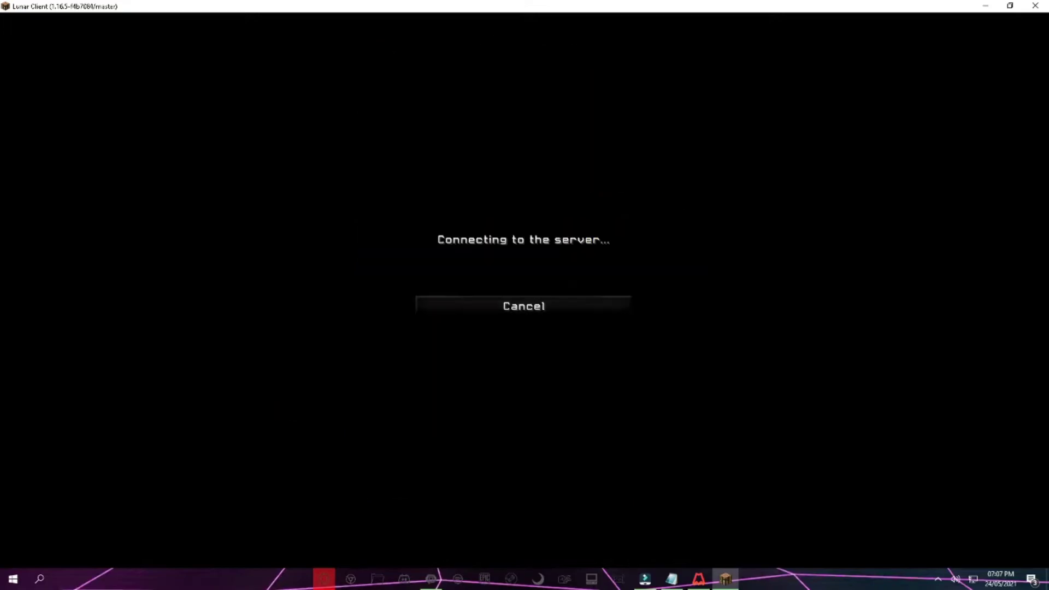
Step: Walk the character down the corridor in third-person view to show the cape
key(F5)
key(w)
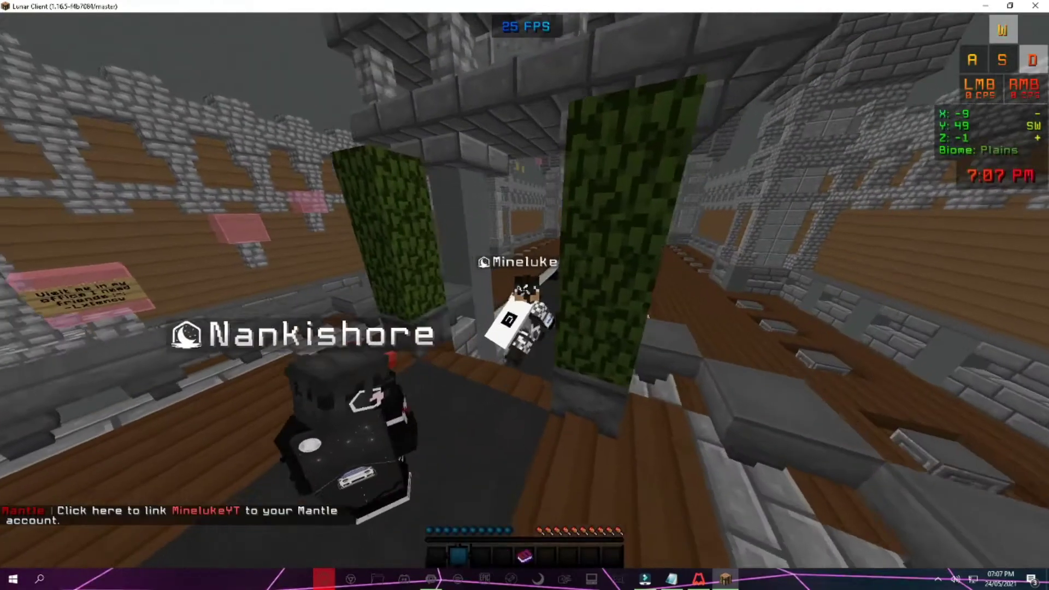
key(d)
key(w)
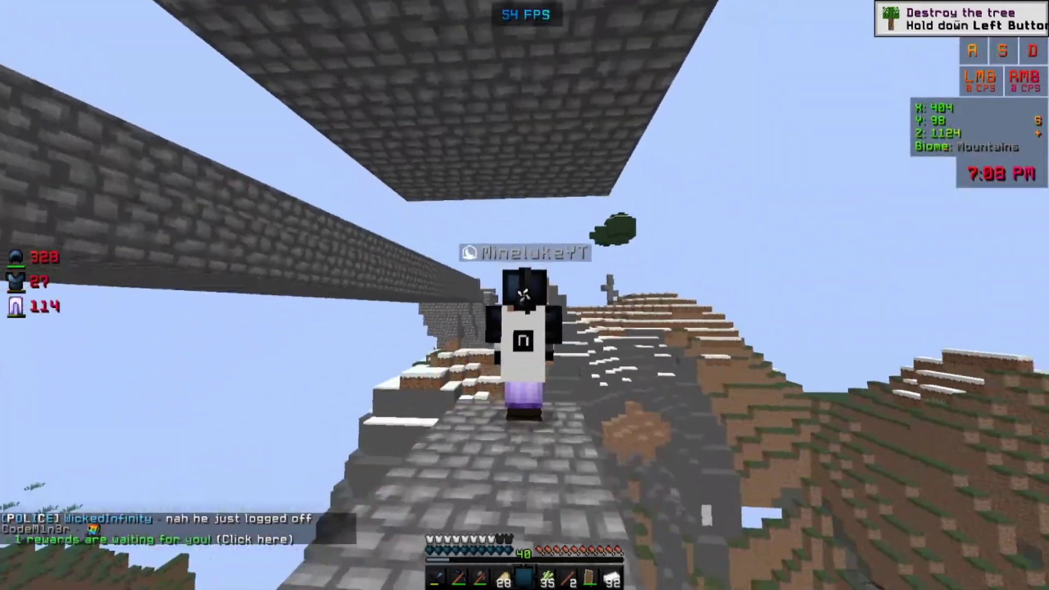
Step: Check the inventory and view the cape from the front, then return to first person
key(e)
key(e)
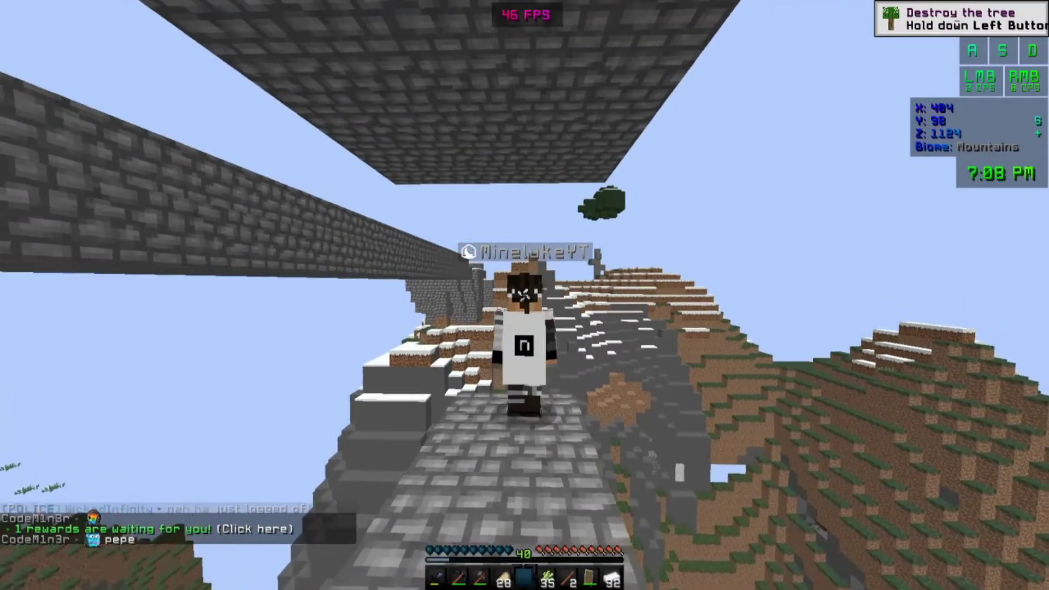
key(F5)
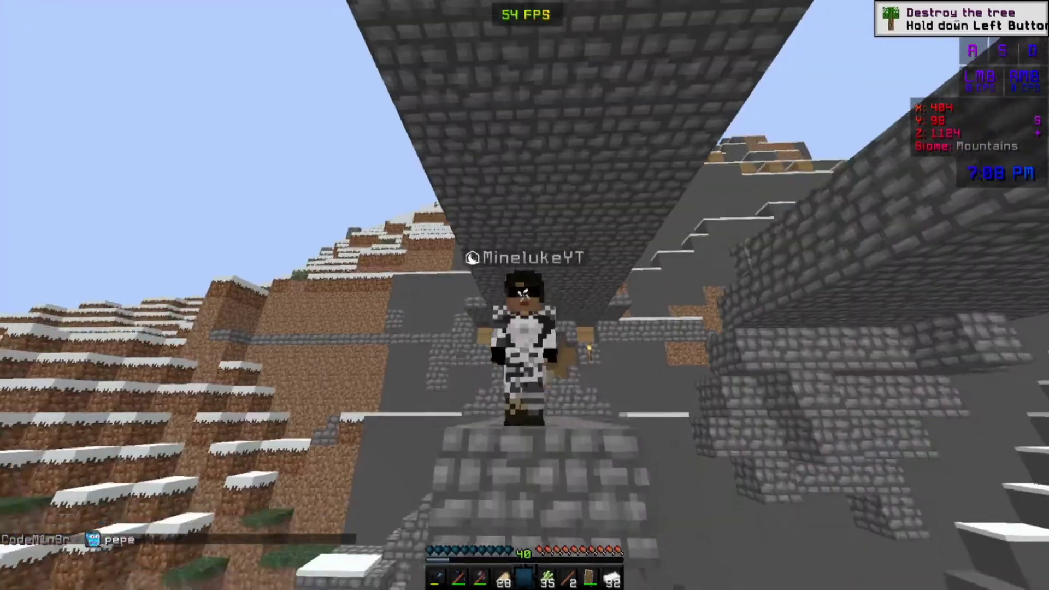
key(F5)
key(w)
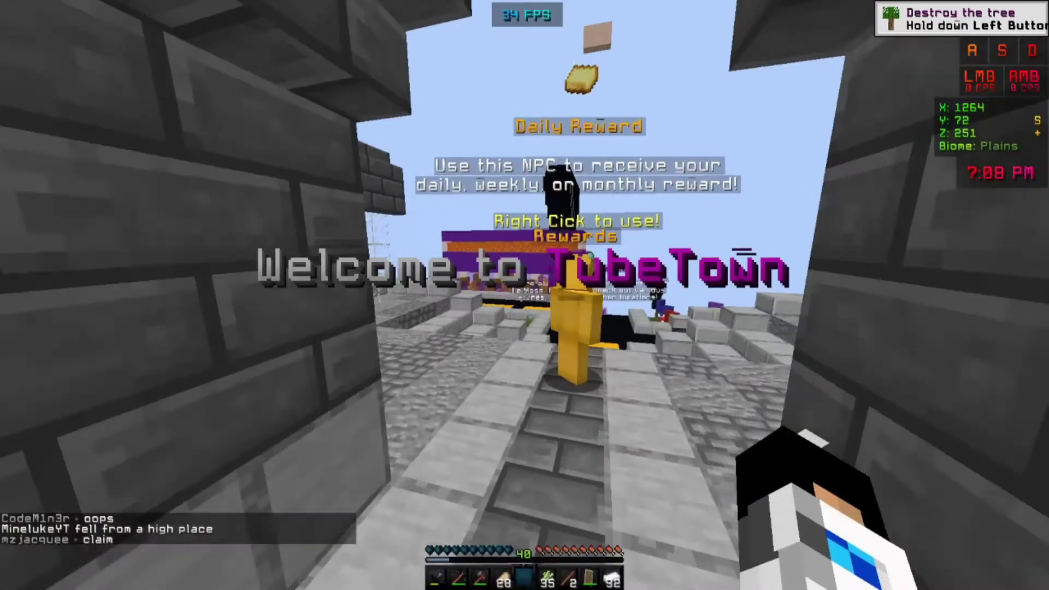
Step: Walk past the Daily Reward NPC and down the road, checking the player list and zooming in
key(w)
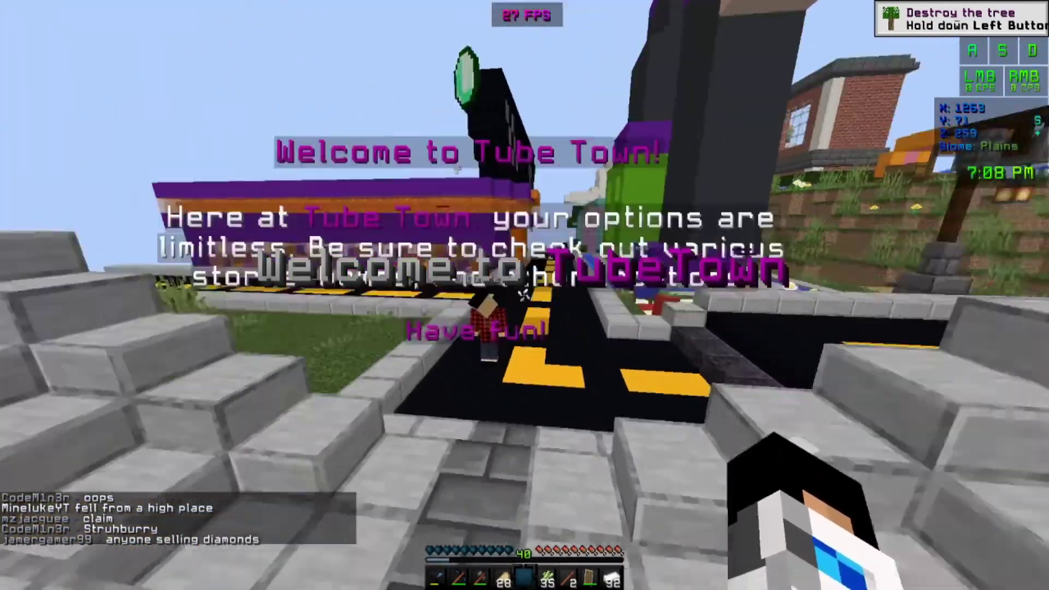
key(w)
key(Tab)
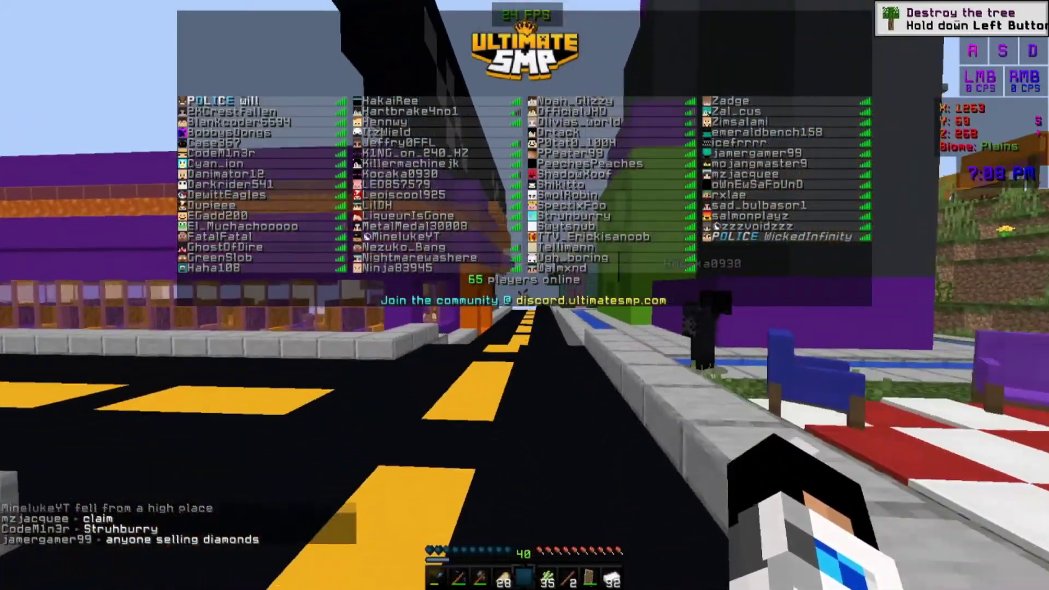
key(w)
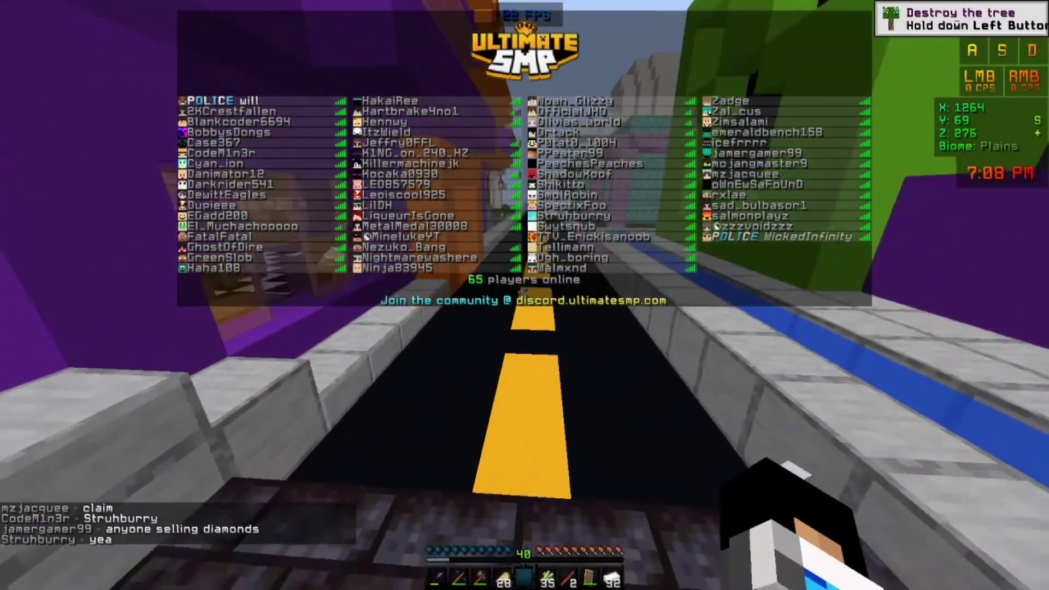
key(w)
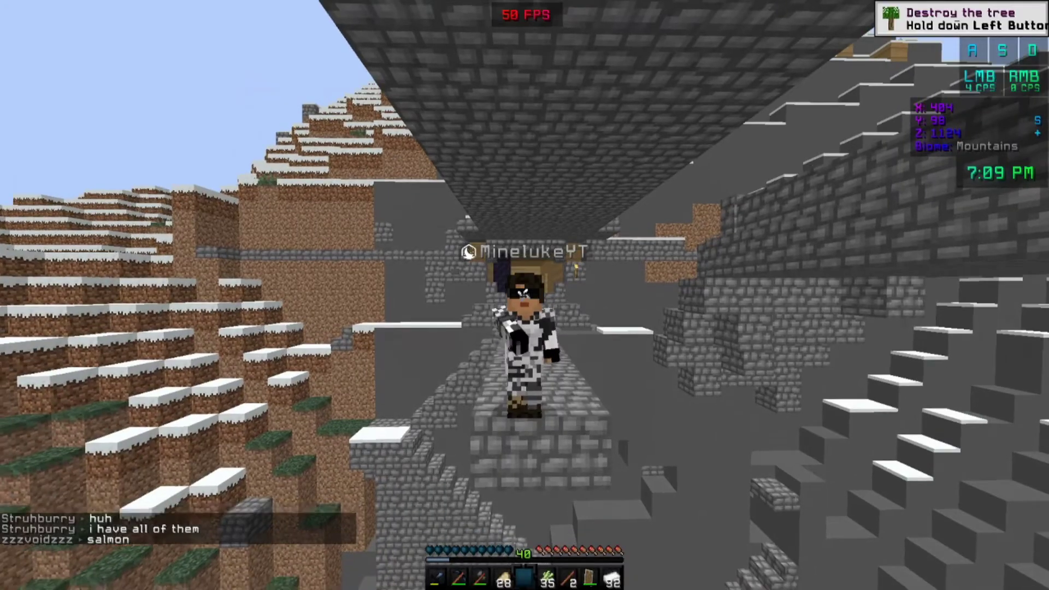
key(c)
key(c)
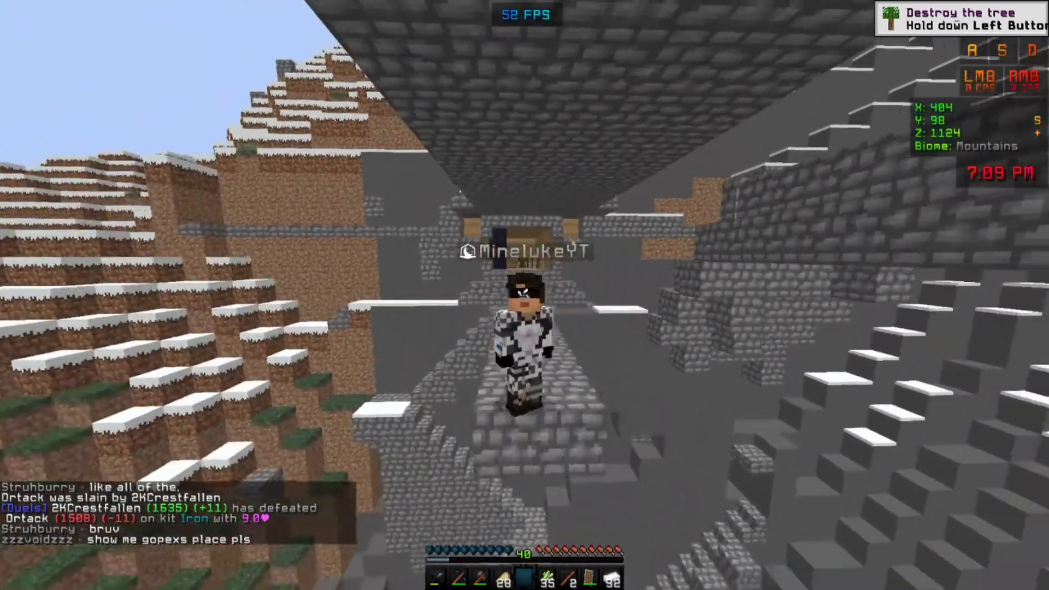
key(w)
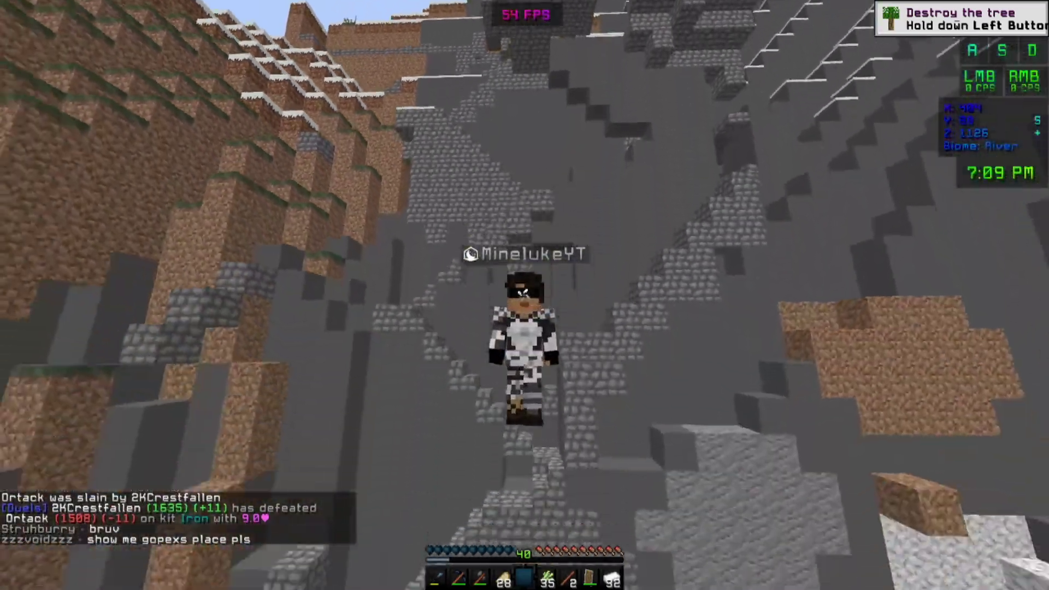